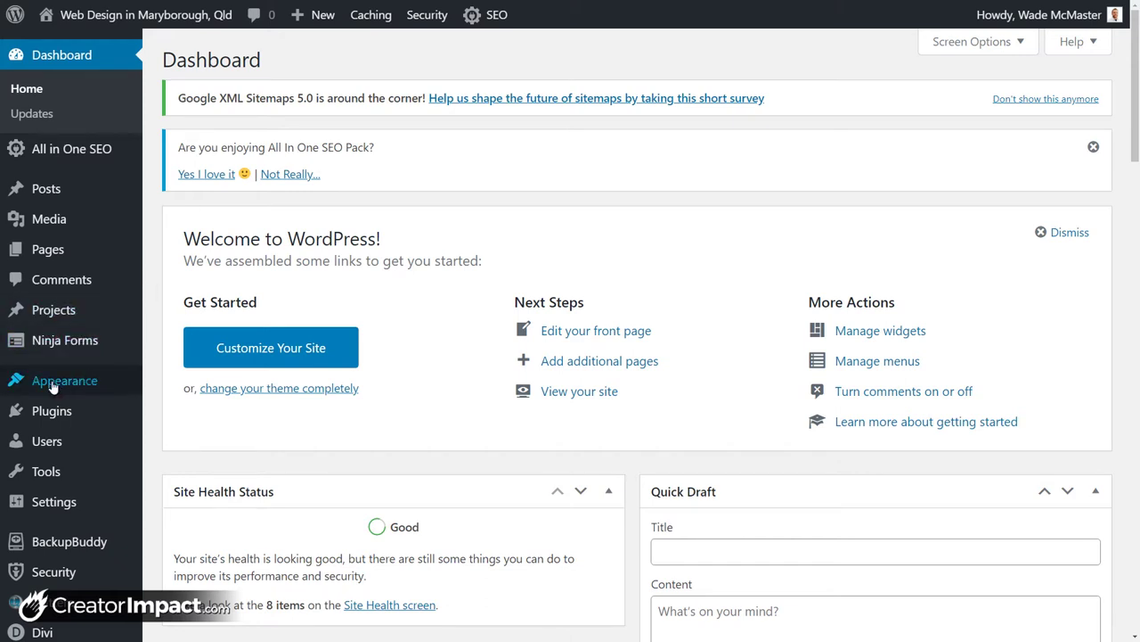
- Open the site's Widgets page and look through the available widgets and the areas each can be added to
{"action": "mouse_move", "coordinate": [53, 385]}
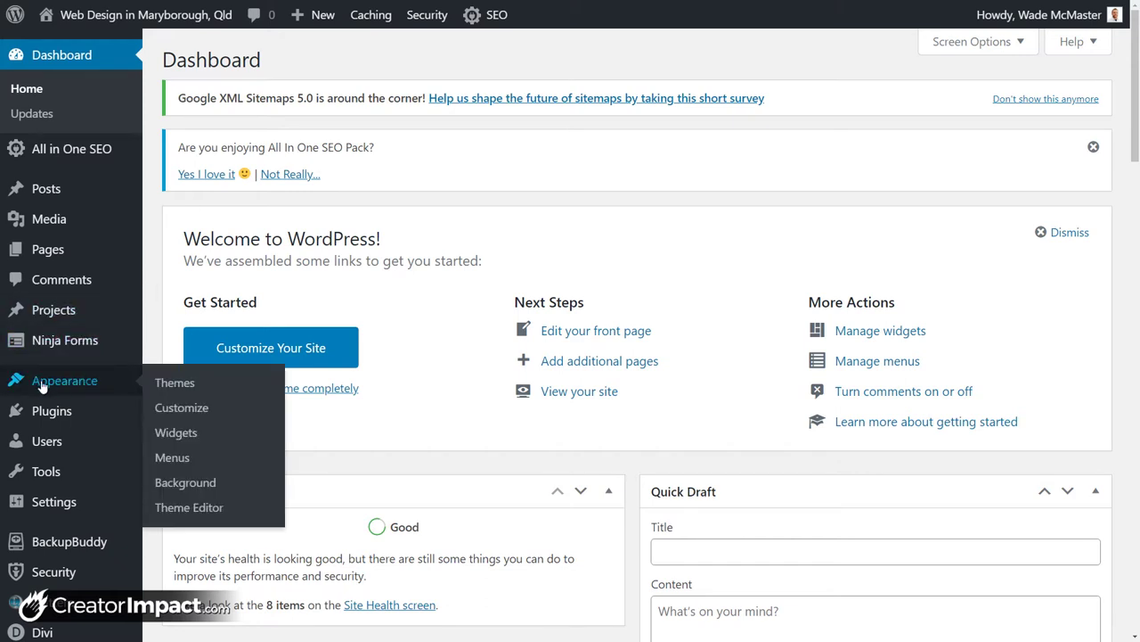
{"action": "left_click", "coordinate": [177, 434]}
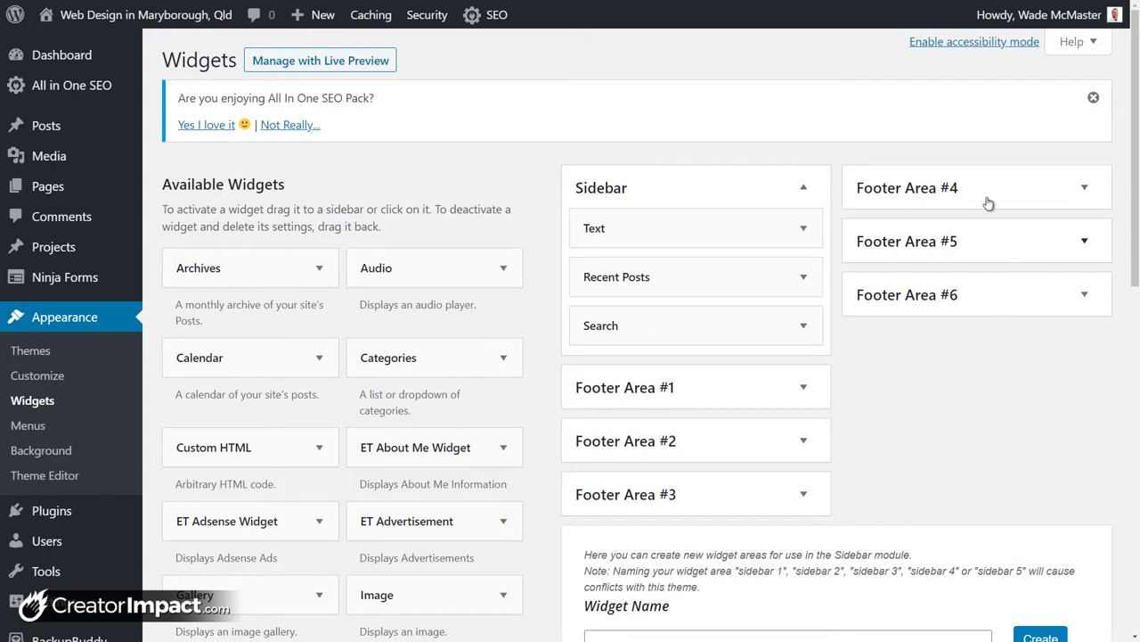
{"action": "left_click", "coordinate": [259, 272]}
{"action": "left_click", "coordinate": [300, 273]}
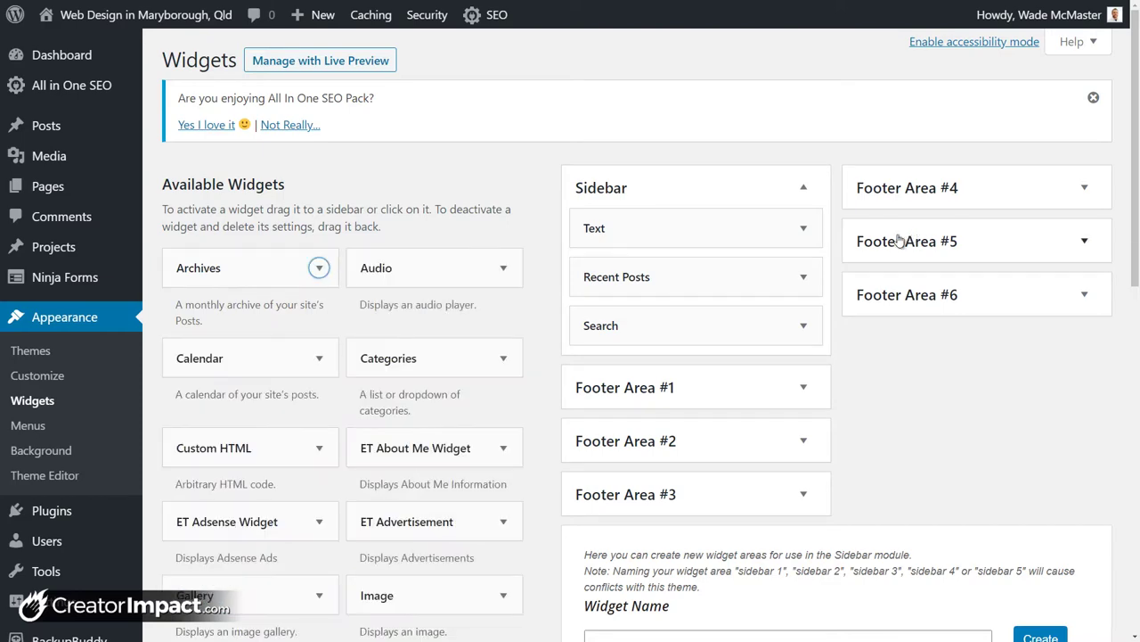
{"action": "scroll", "coordinate": [279, 421], "scroll_direction": "down", "scroll_amount": 5}
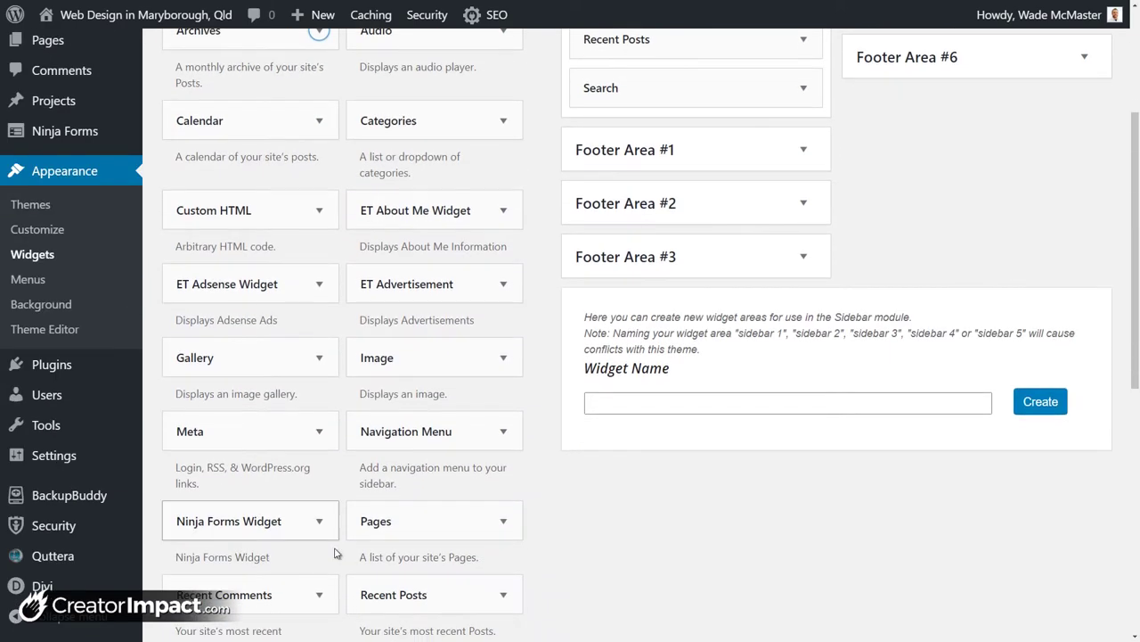
{"action": "left_click", "coordinate": [472, 537]}
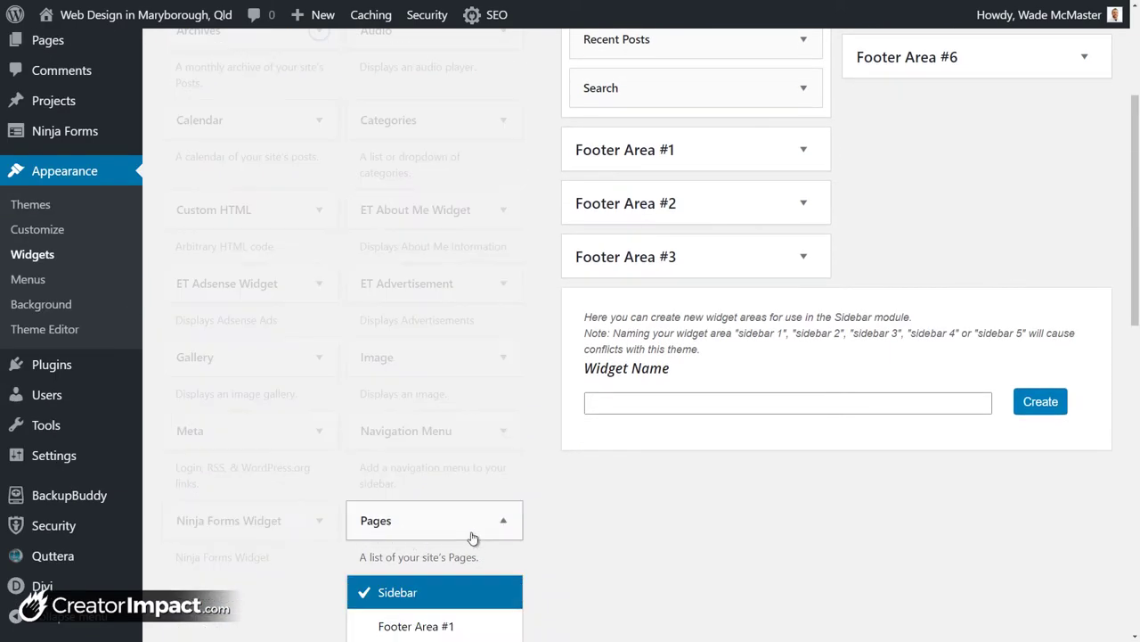
{"action": "left_click", "coordinate": [472, 538]}
{"action": "left_click", "coordinate": [457, 358]}
{"action": "scroll", "coordinate": [446, 365], "scroll_direction": "down", "scroll_amount": 3}
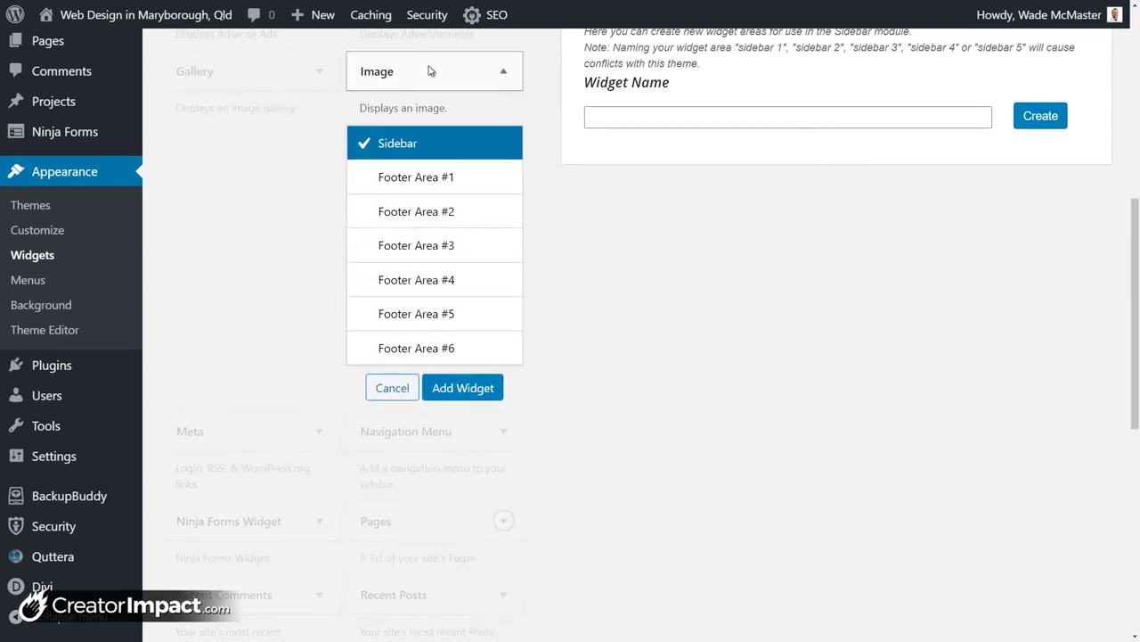
{"action": "left_click", "coordinate": [430, 70]}
{"action": "scroll", "coordinate": [426, 148], "scroll_direction": "up", "scroll_amount": 2}
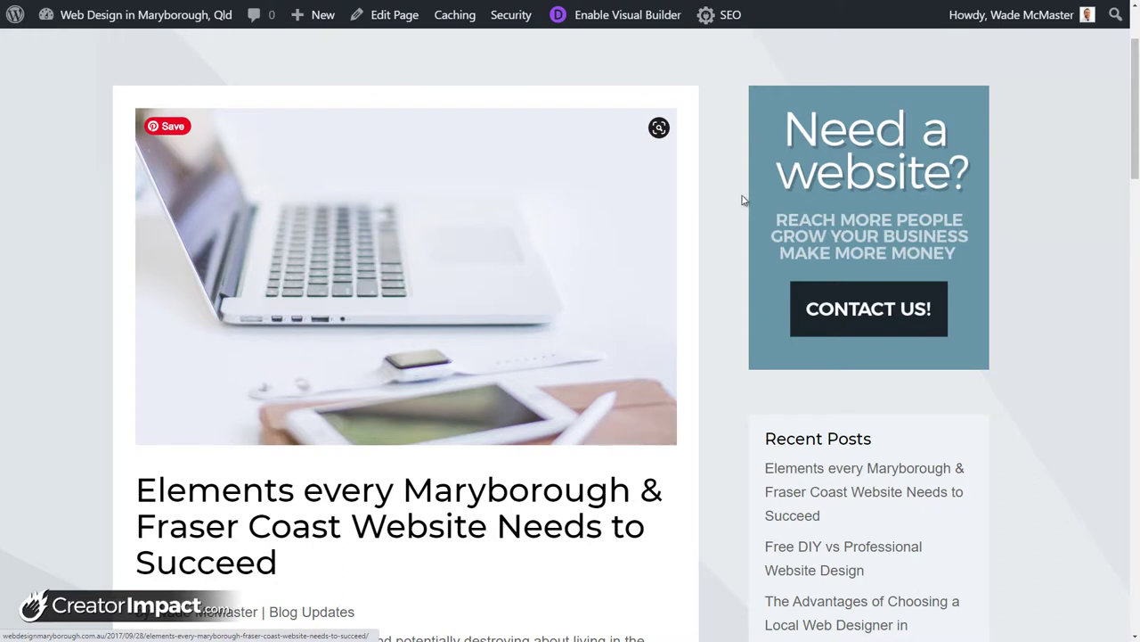
- Look over the site's blog page, examining the banner and recent posts in its sidebar
{"action": "scroll", "coordinate": [627, 285], "scroll_direction": "up", "scroll_amount": 2}
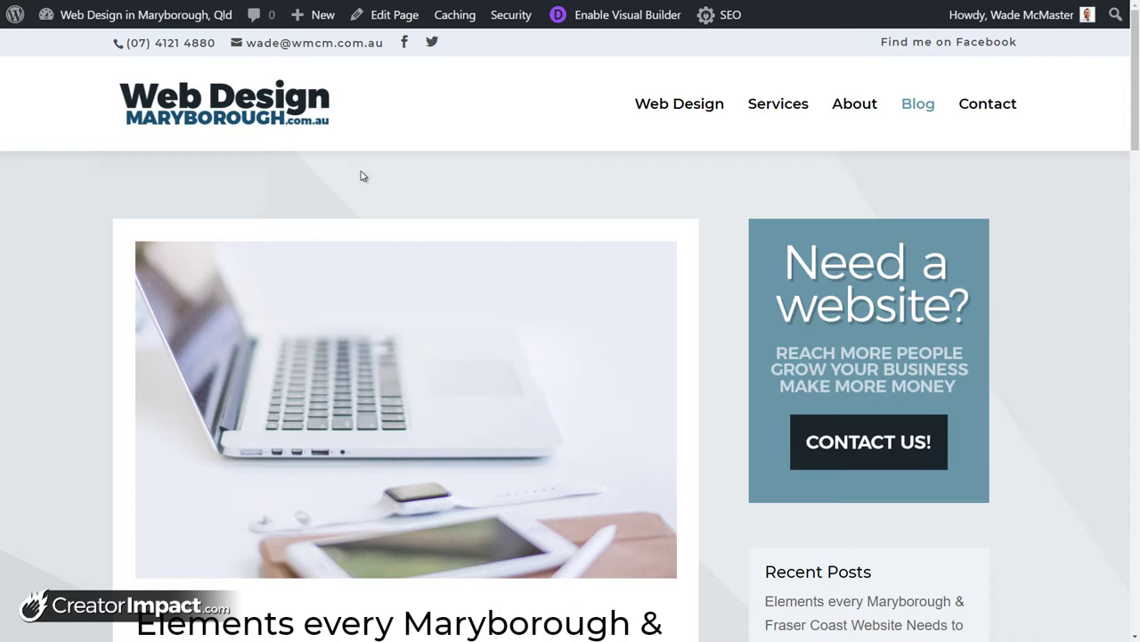
{"action": "scroll", "coordinate": [456, 300], "scroll_direction": "down", "scroll_amount": 2}
{"action": "scroll", "coordinate": [456, 300], "scroll_direction": "up", "scroll_amount": 2}
{"action": "scroll", "coordinate": [934, 209], "scroll_direction": "down", "scroll_amount": 3}
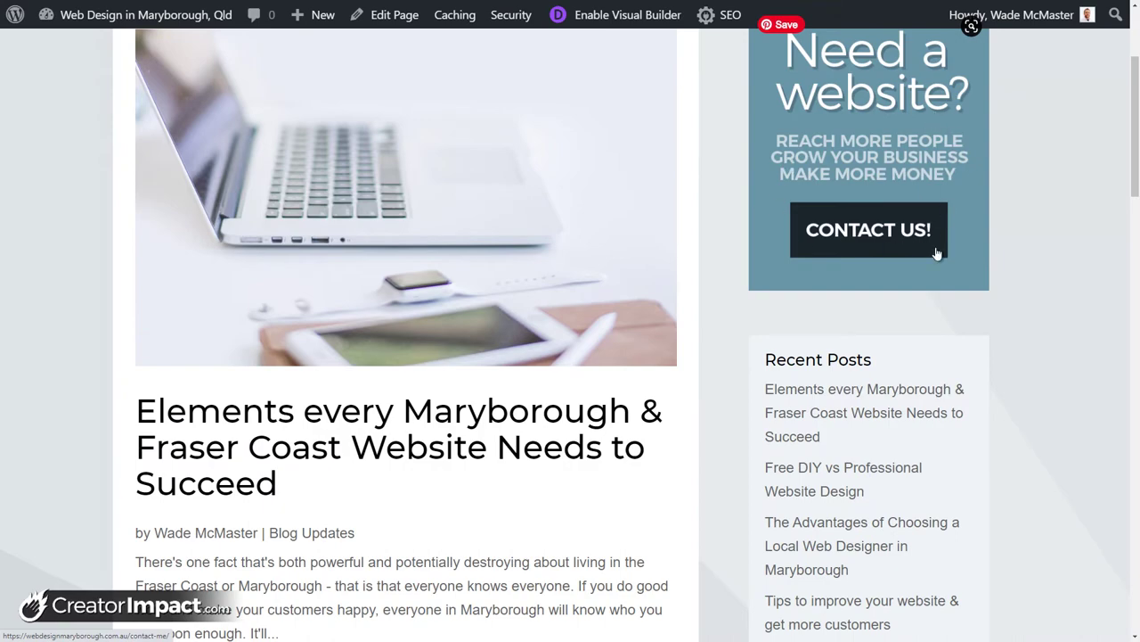
{"action": "scroll", "coordinate": [935, 249], "scroll_direction": "down", "scroll_amount": 1}
{"action": "scroll", "coordinate": [901, 297], "scroll_direction": "down", "scroll_amount": 4}
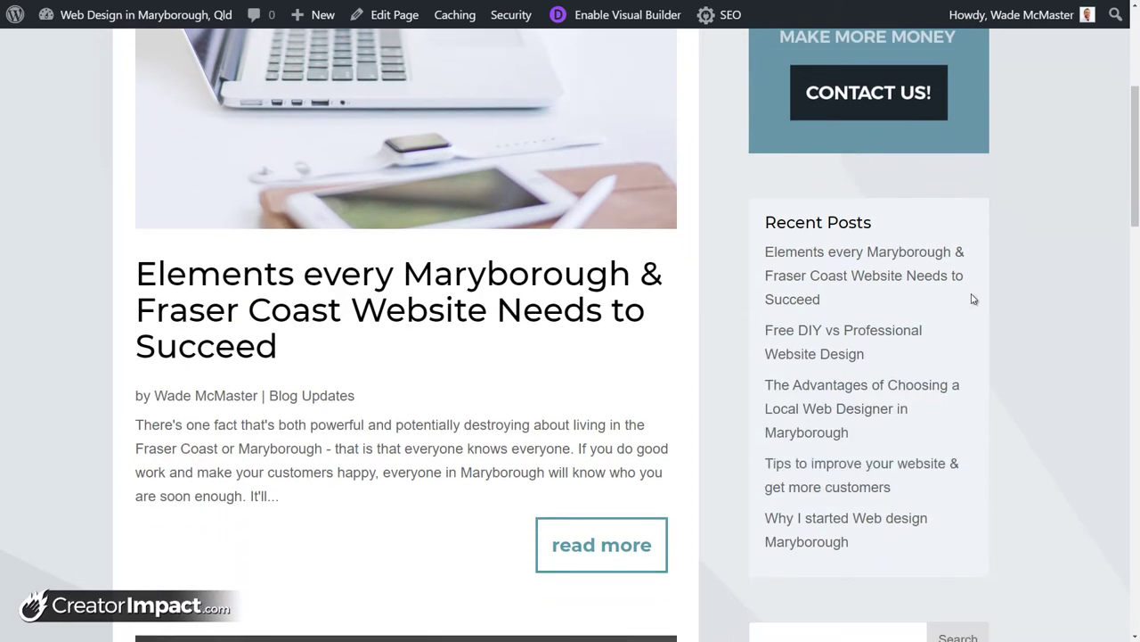
{"action": "scroll", "coordinate": [872, 377], "scroll_direction": "up", "scroll_amount": 8}
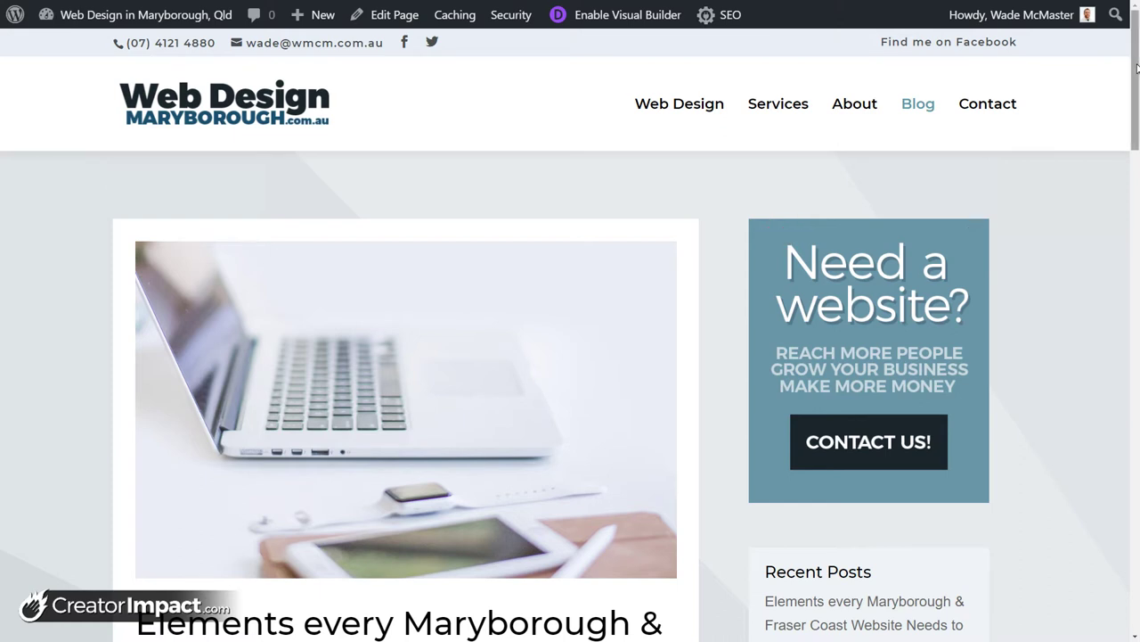
{"action": "scroll", "coordinate": [1137, 68], "scroll_direction": "down", "scroll_amount": 1}
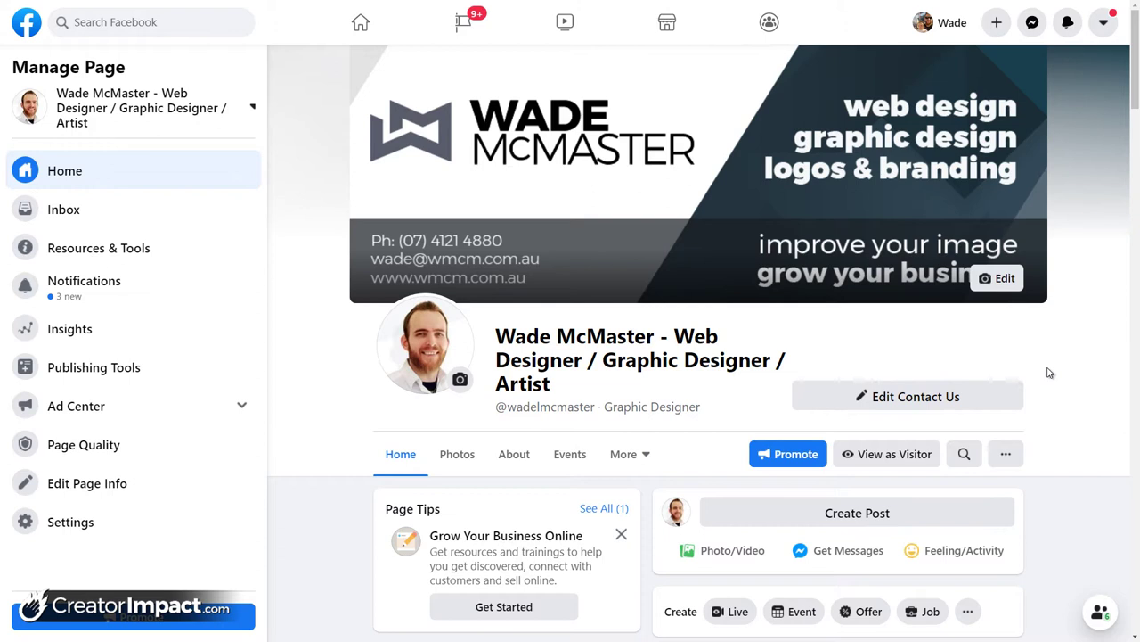
- Leave full-screen view on the Facebook business page and copy its complete web address
{"action": "key", "text": "F11"}
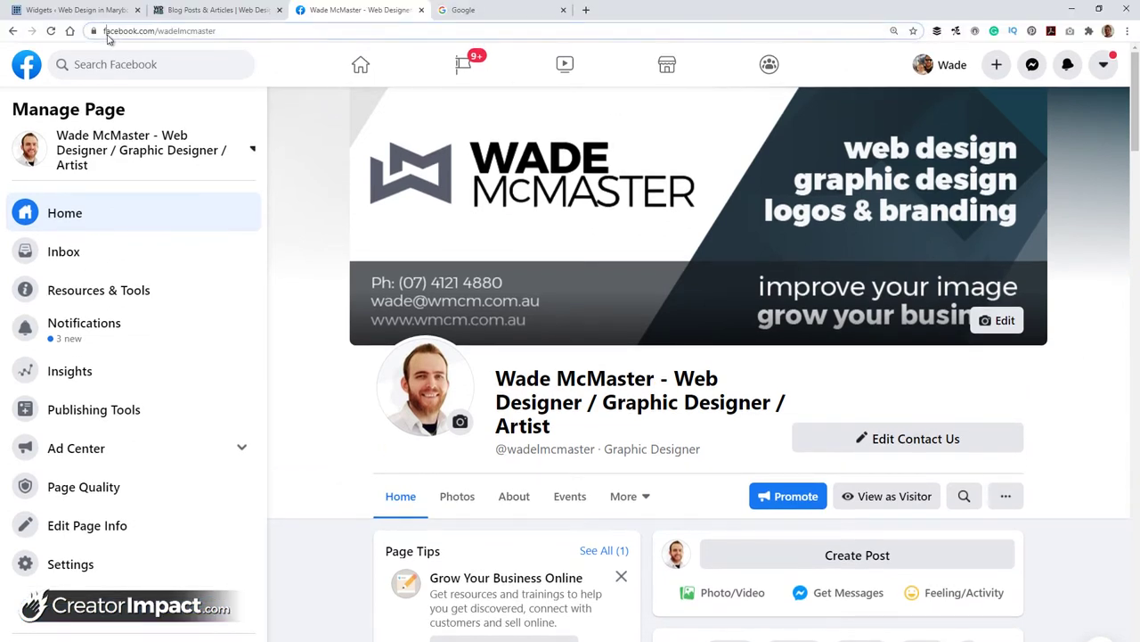
{"action": "left_click", "coordinate": [146, 33]}
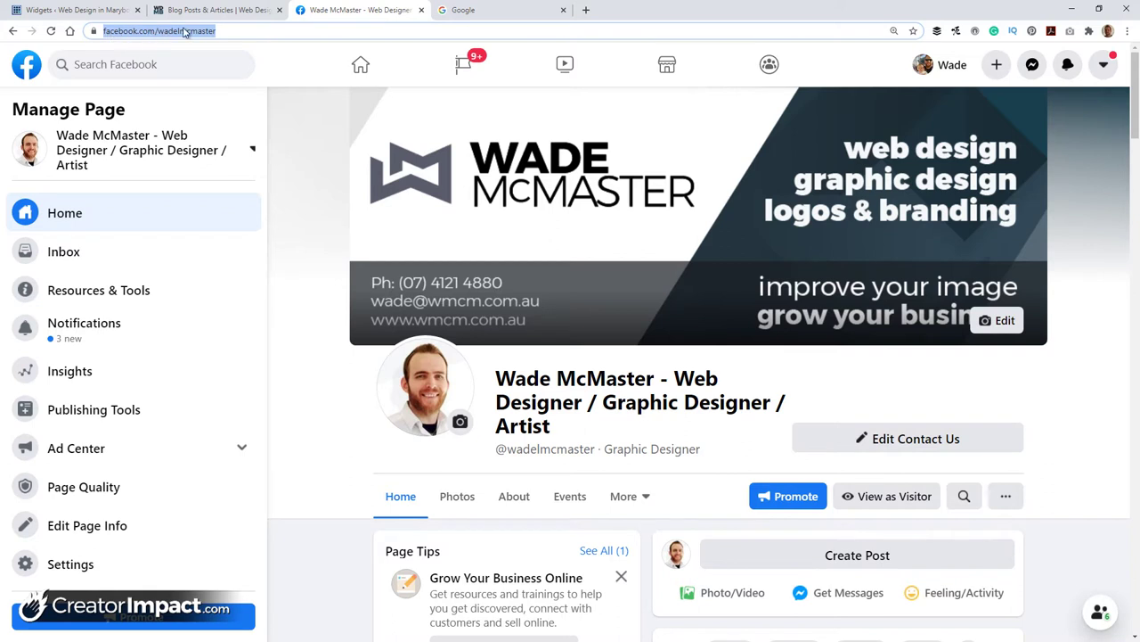
{"action": "left_click", "coordinate": [296, 31]}
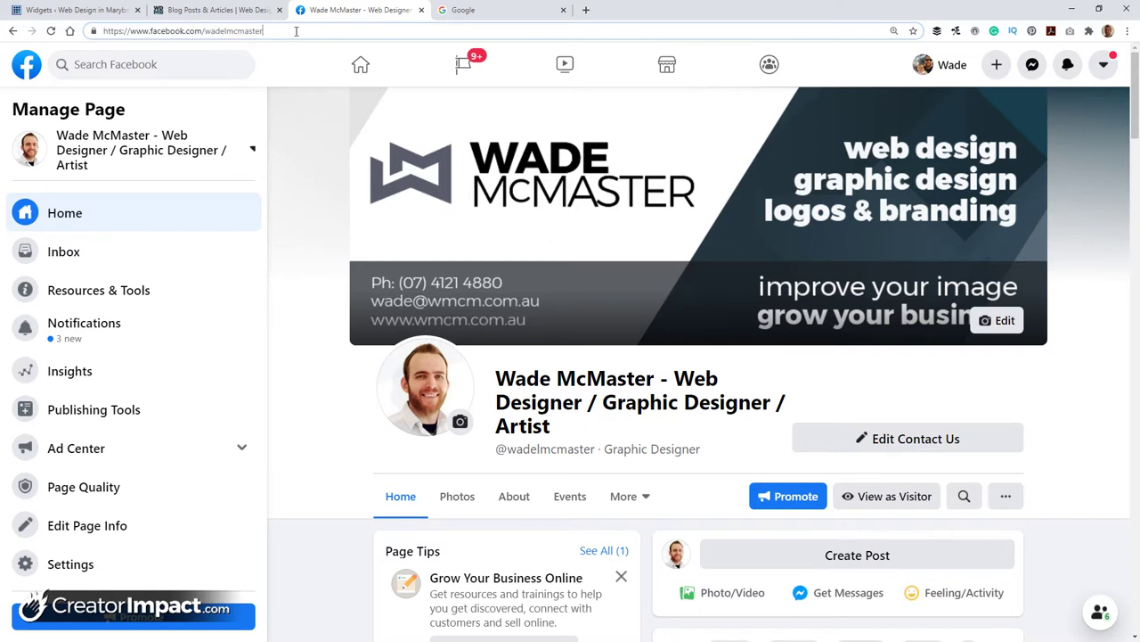
{"action": "left_click_drag", "start_coordinate": [264, 31], "coordinate": [105, 32]}
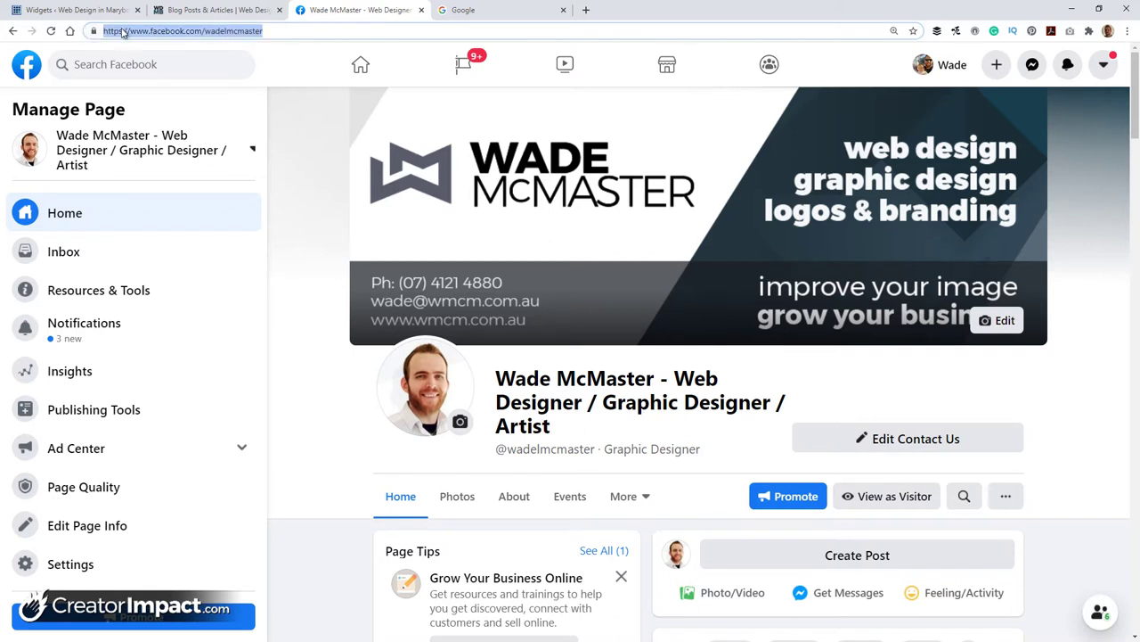
{"action": "right_click", "coordinate": [123, 32]}
{"action": "left_click", "coordinate": [151, 94]}
- Search Google for "Facebook Page Plugin" and open the Page Plugin documentation on Facebook for Developers
{"action": "left_click", "coordinate": [470, 10]}
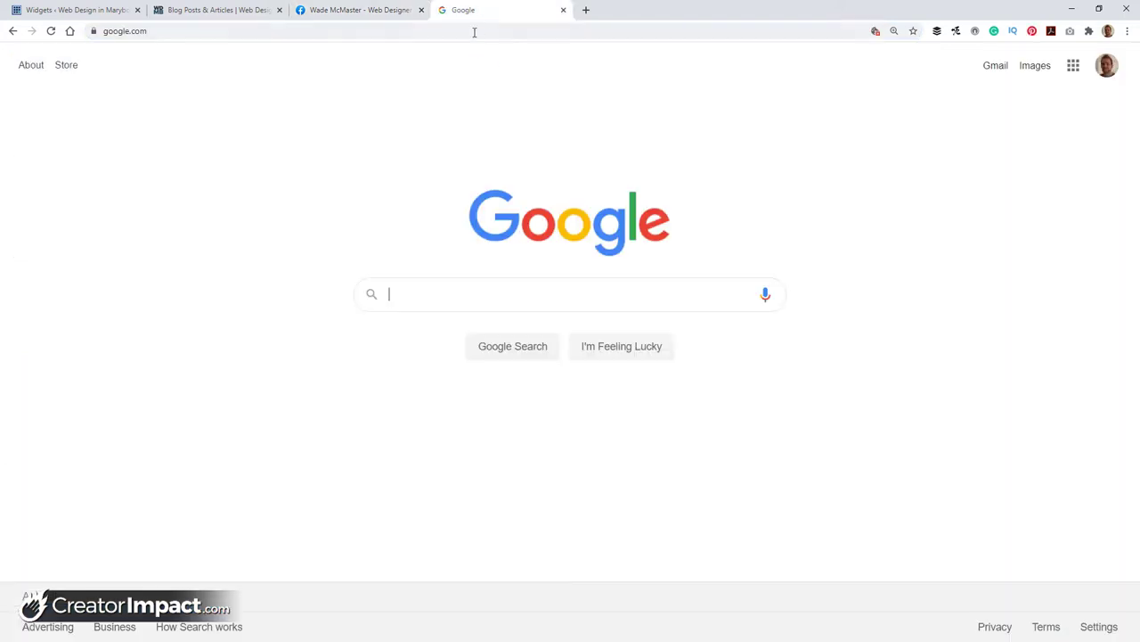
{"action": "type", "text": "Facebook Page"}
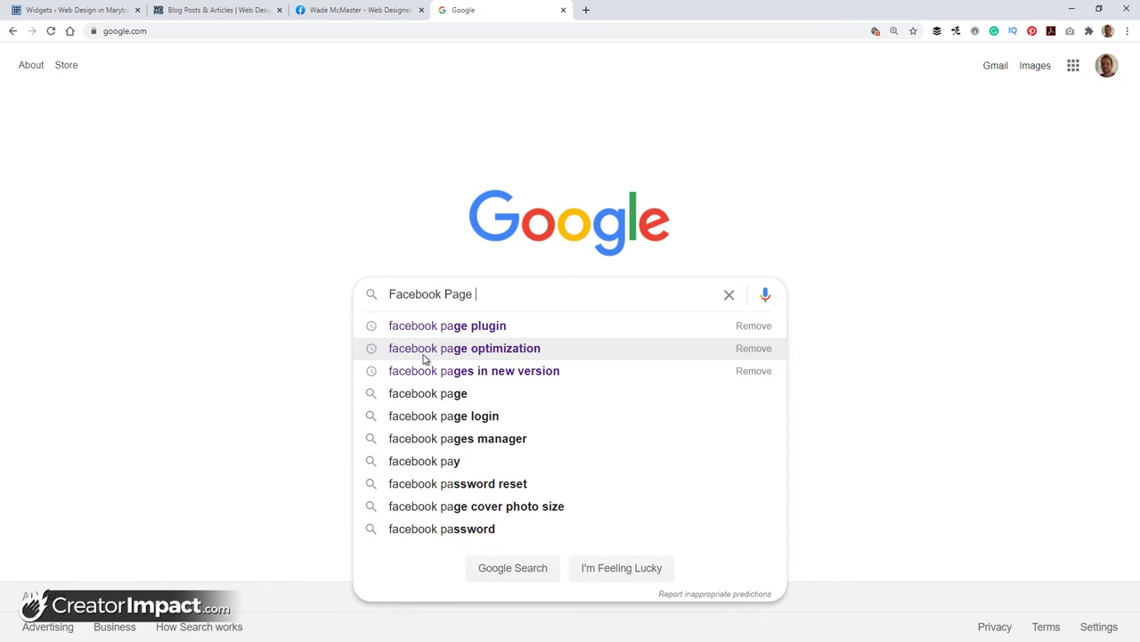
{"action": "key", "text": "BackSpace"}
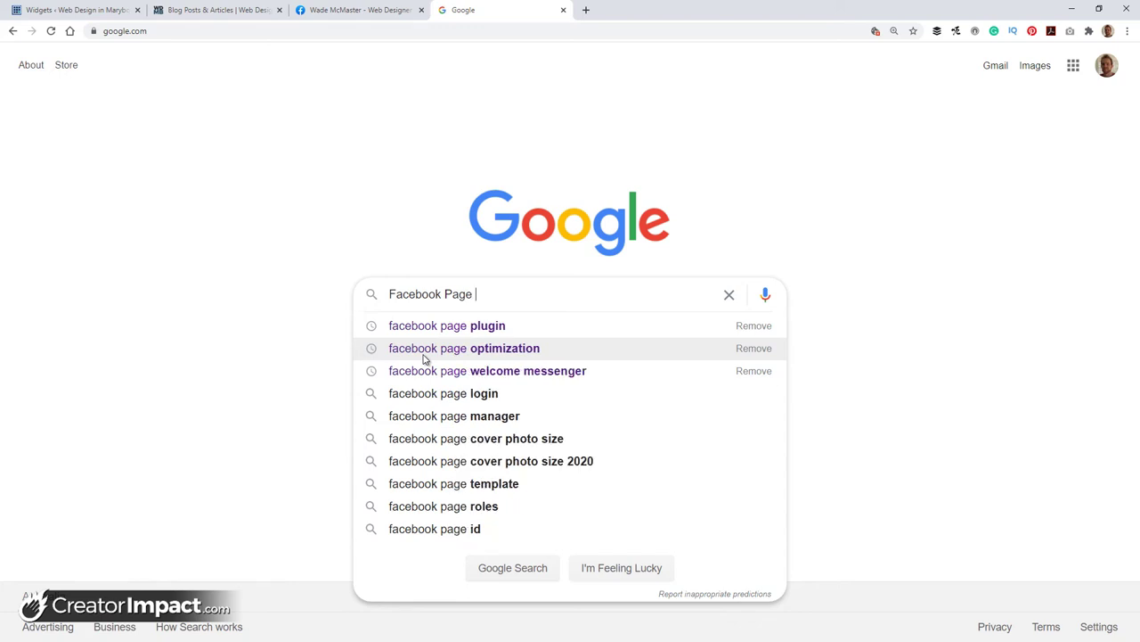
{"action": "type", "text": "P"}
{"action": "key", "text": "BackSpace"}
{"action": "type", "text": "Plugin"}
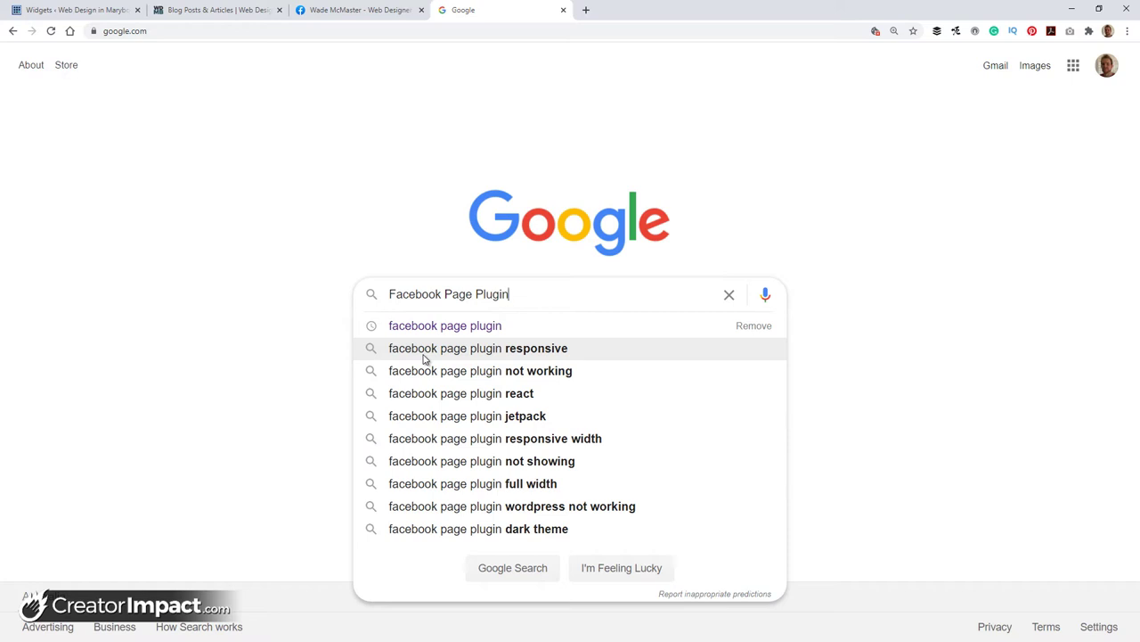
{"action": "key", "text": "Return"}
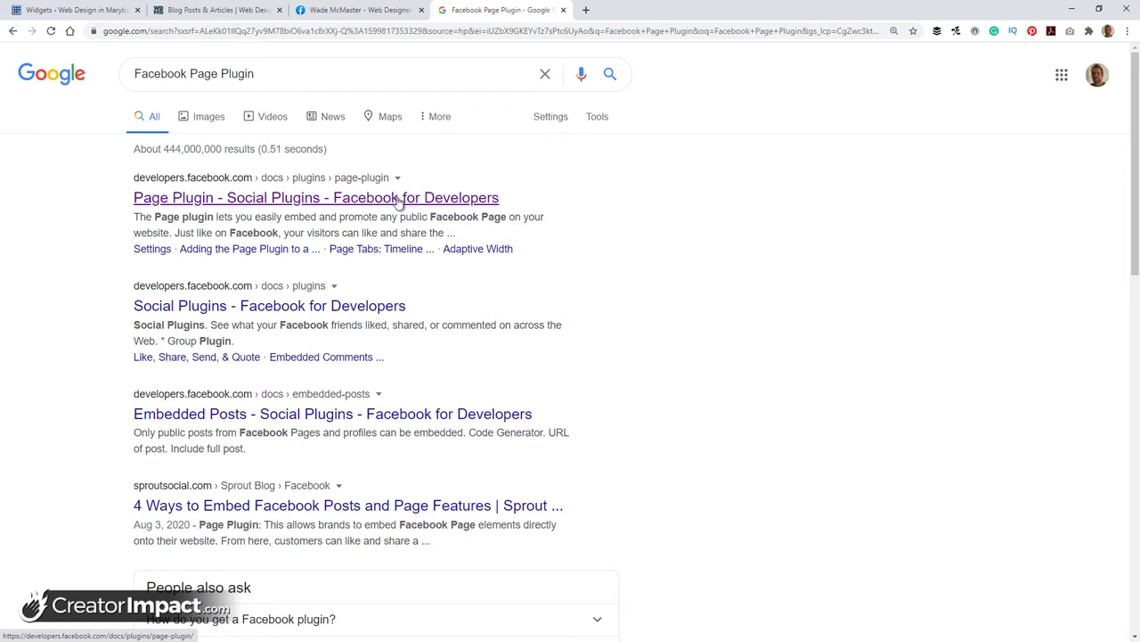
{"action": "left_click", "coordinate": [398, 202]}
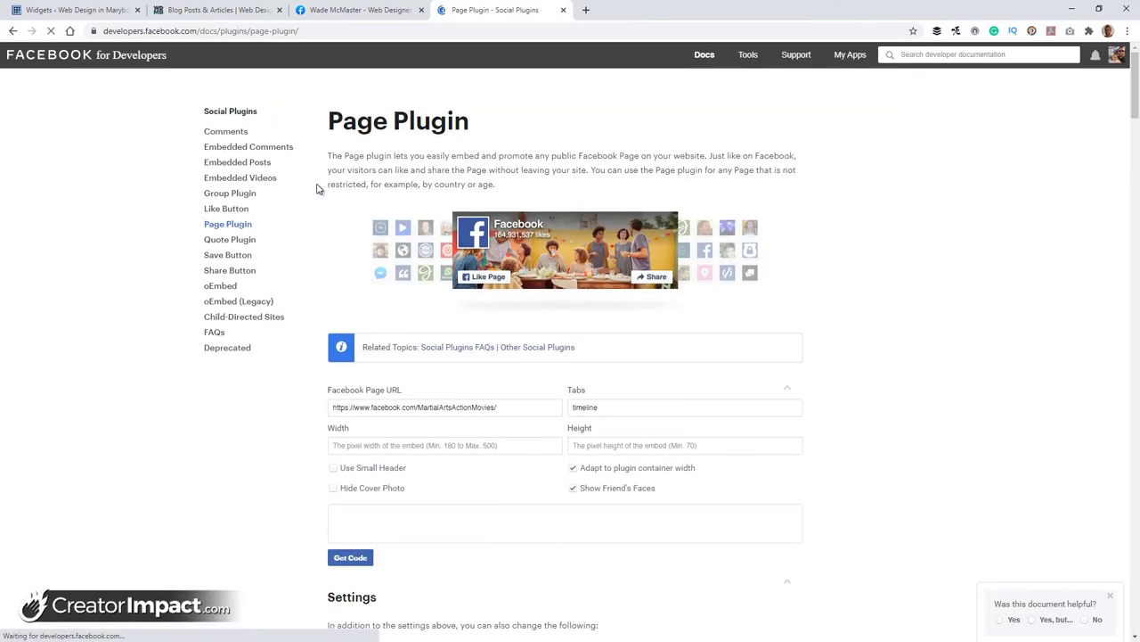
- Enlarge the page to full screen and replace the sample Facebook Page URL with the copied business page address
{"action": "left_click", "coordinate": [332, 29]}
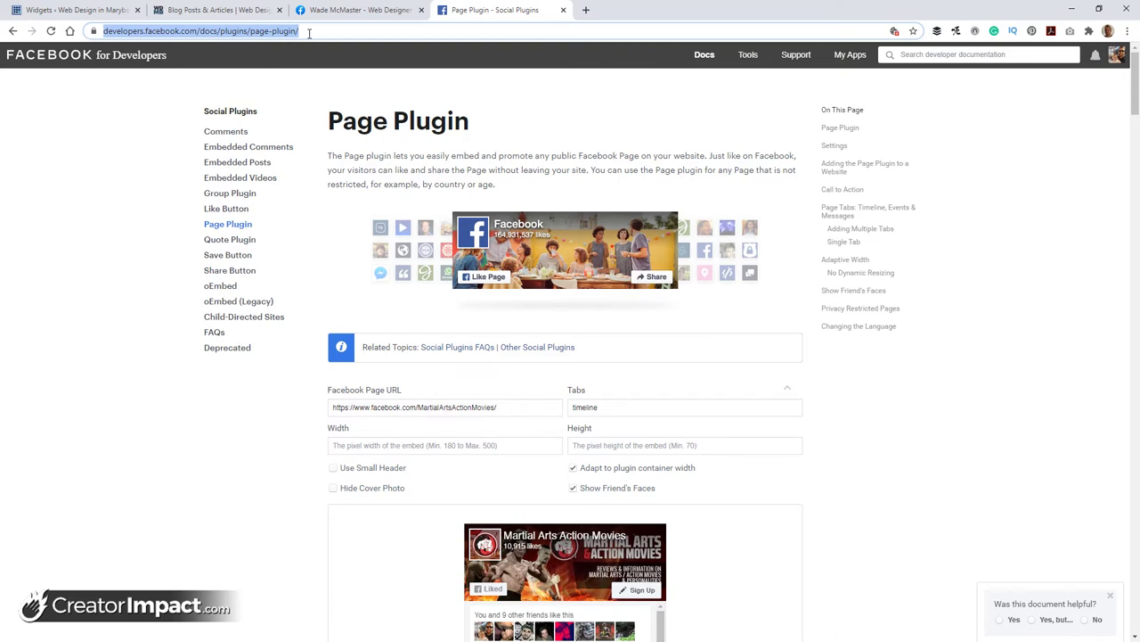
{"action": "key", "text": "ctrl+plus"}
{"action": "key", "text": "ctrl+plus"}
{"action": "key", "text": "F11"}
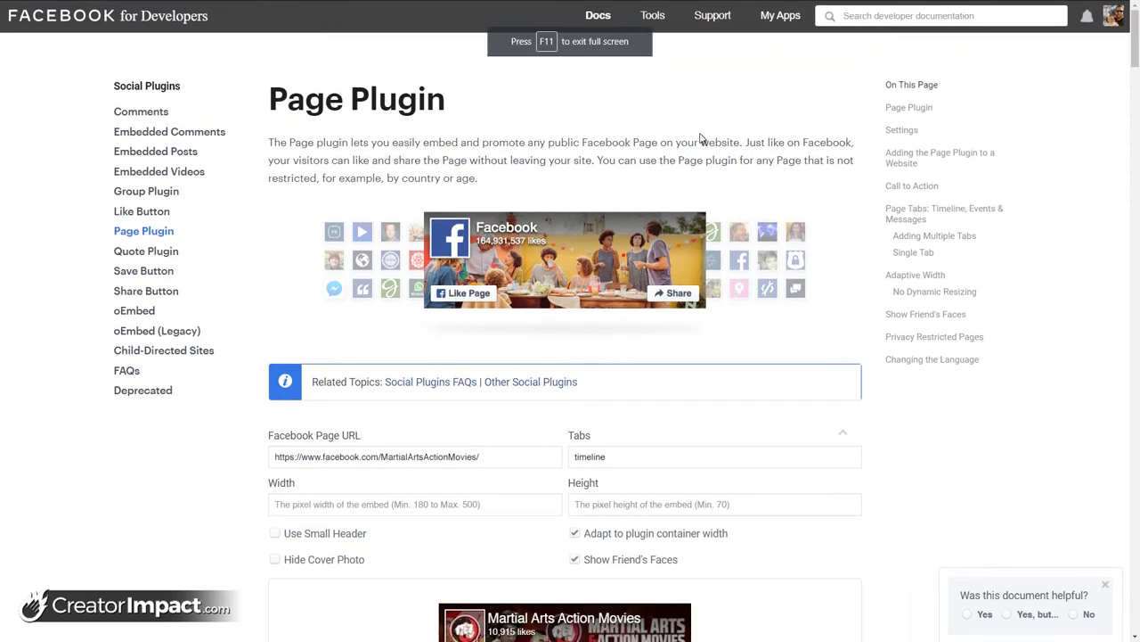
{"action": "left_click", "coordinate": [488, 459]}
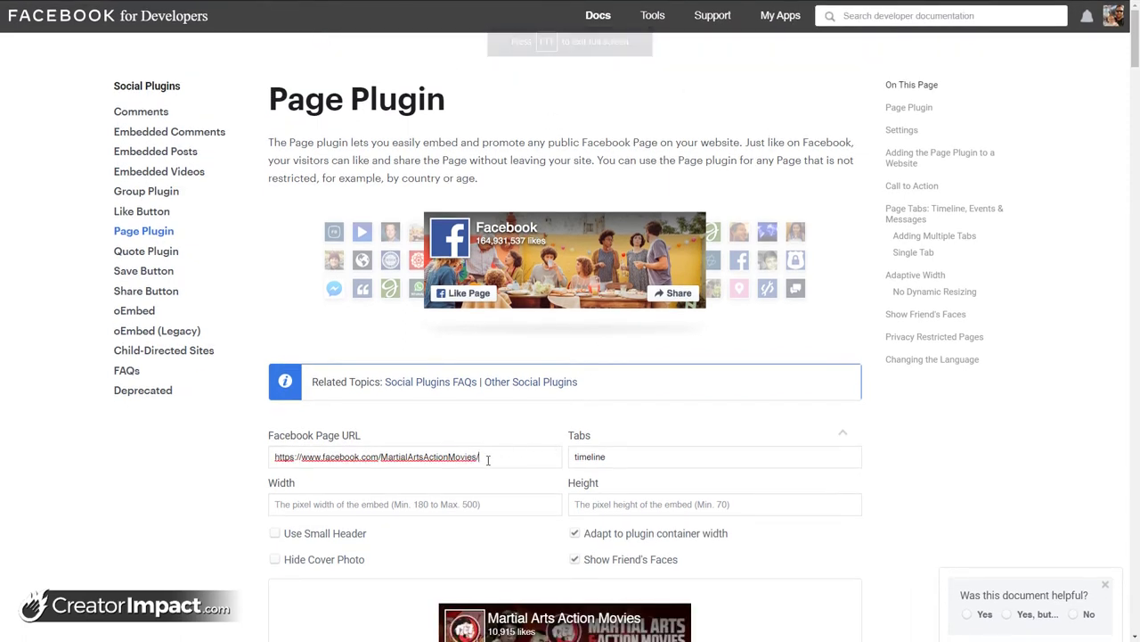
{"action": "mouse_move", "coordinate": [488, 459]}
{"action": "left_mouse_down"}
{"action": "mouse_move", "coordinate": [217, 440]}
{"action": "mouse_move", "coordinate": [475, 447]}
{"action": "left_mouse_up"}
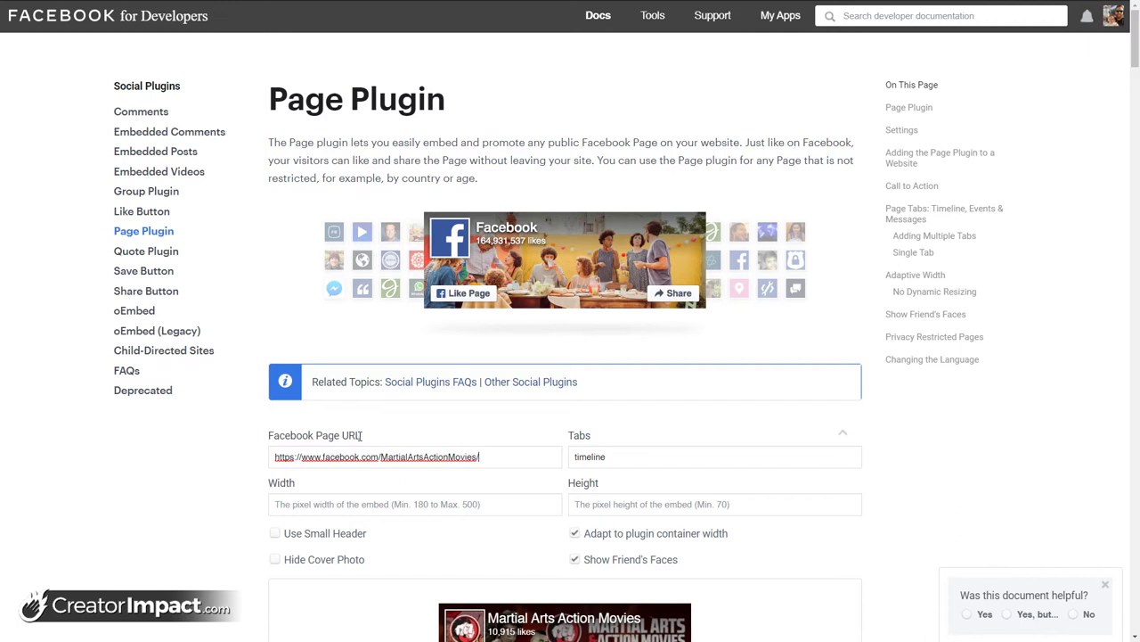
{"action": "left_click_drag", "start_coordinate": [510, 462], "coordinate": [256, 462]}
{"action": "key", "text": "BackSpace"}
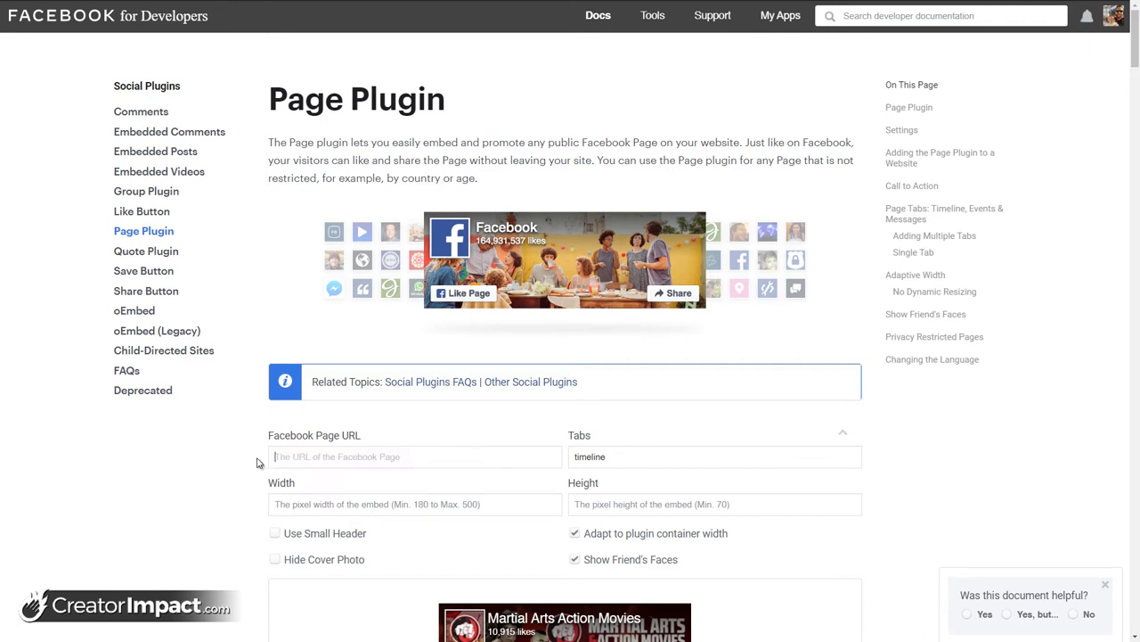
{"action": "key", "text": "ctrl+v"}
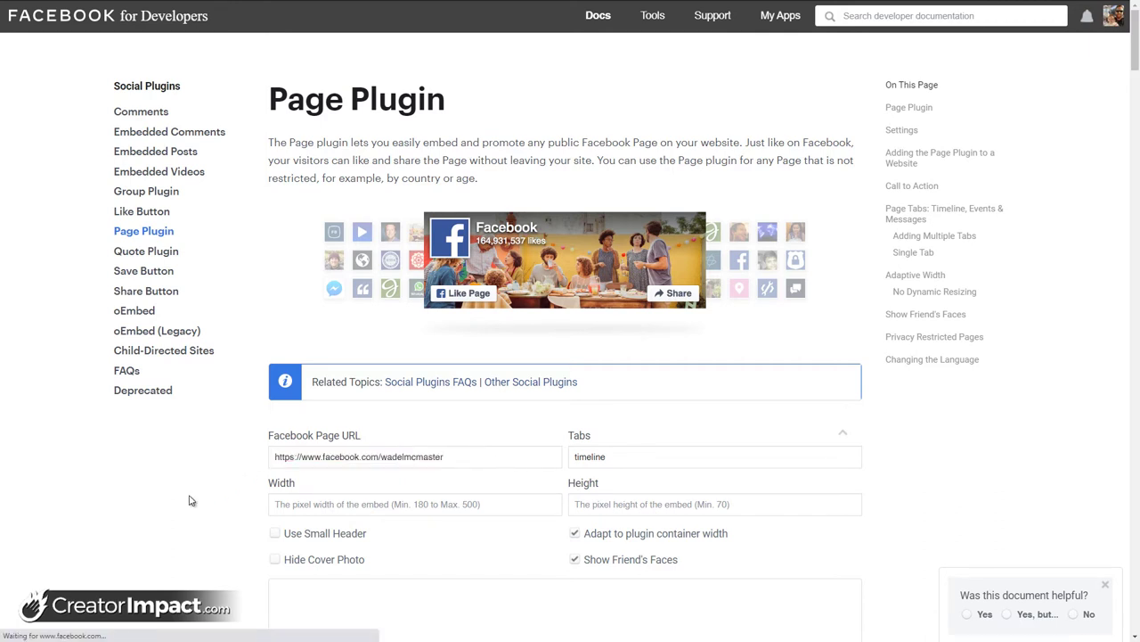
- Enable Use Small Header and Hide Cover Photo in the page plugin settings
{"action": "left_click_drag", "start_coordinate": [1135, 50], "coordinate": [1136, 84]}
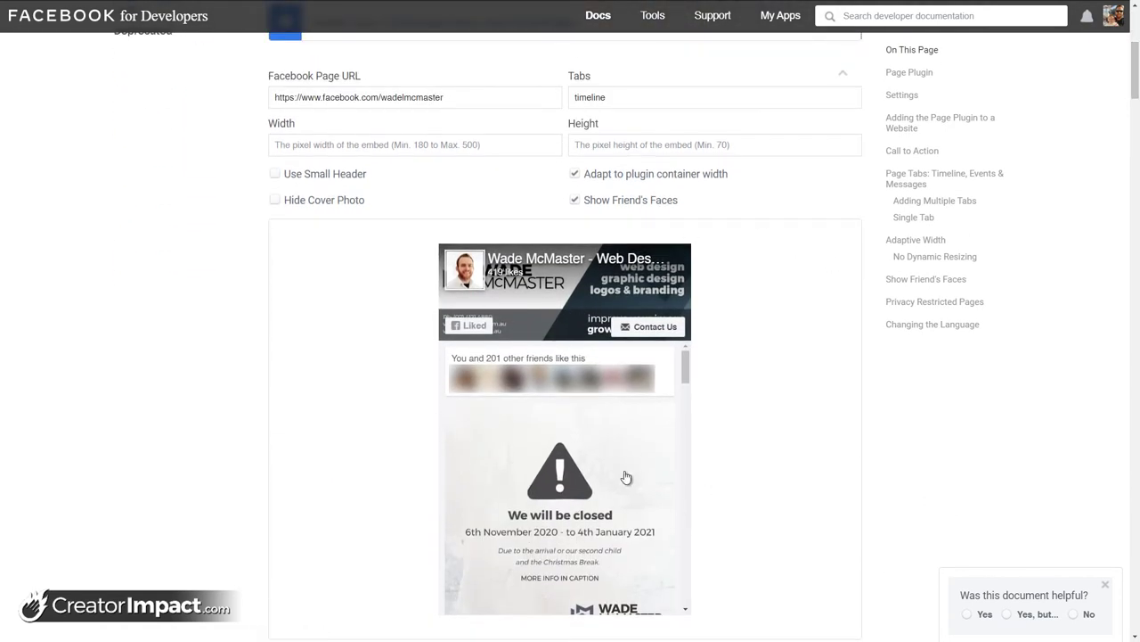
{"action": "left_click", "coordinate": [602, 98]}
{"action": "left_click", "coordinate": [275, 175]}
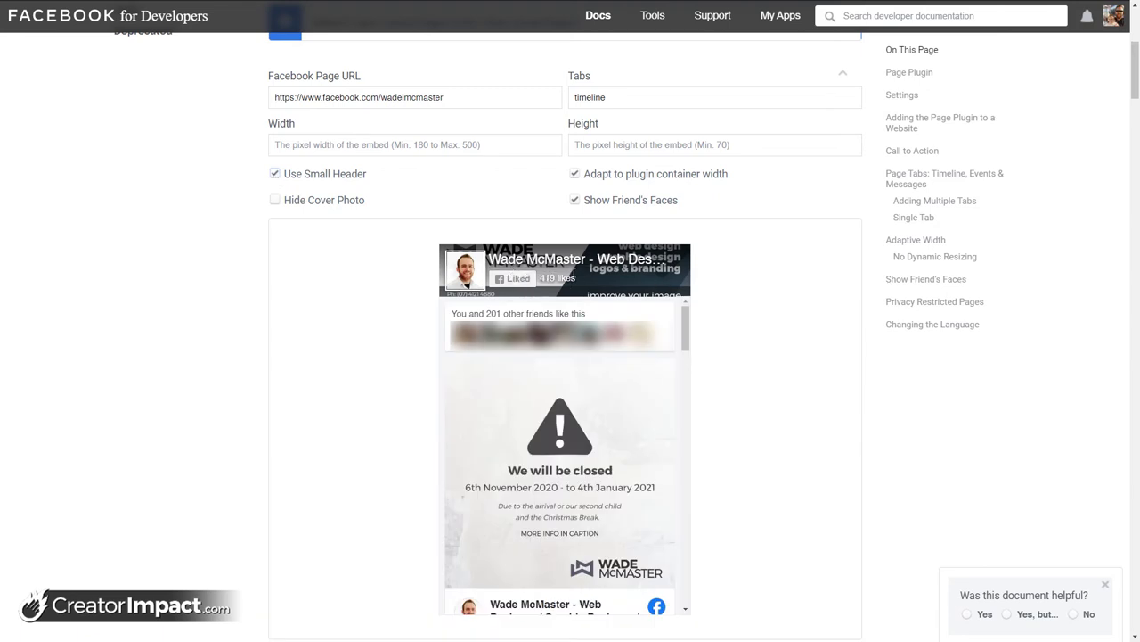
{"action": "left_click", "coordinate": [275, 200]}
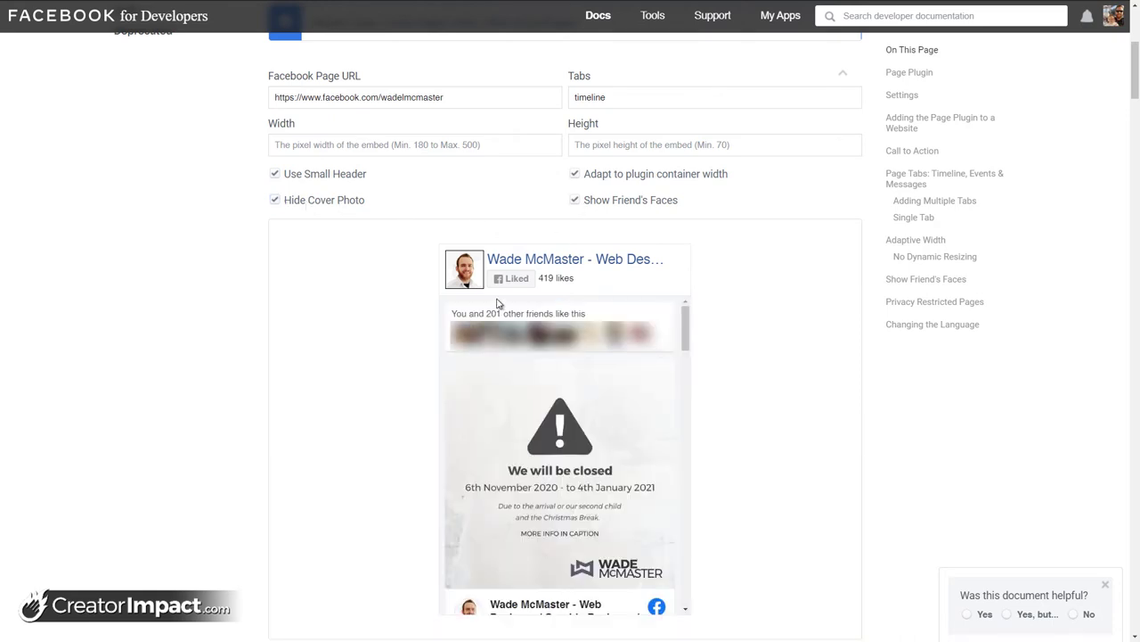
- Disable Show Friend's Faces, Use Small Header and Hide Cover Photo for the page plugin and review the preview
{"action": "left_click", "coordinate": [576, 201]}
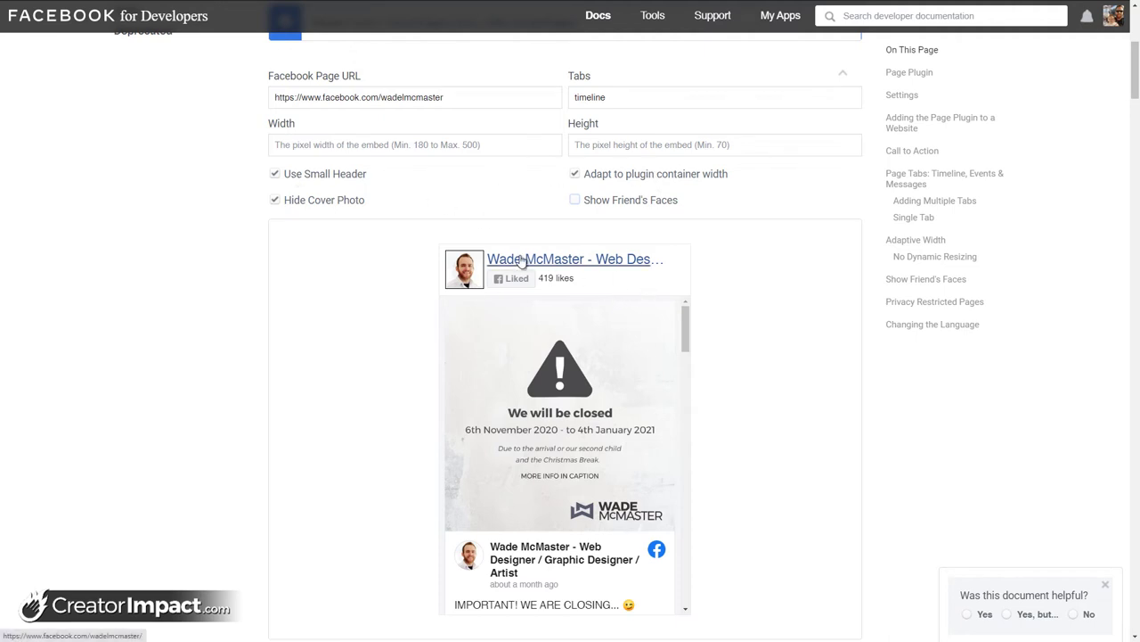
{"action": "left_click", "coordinate": [275, 175]}
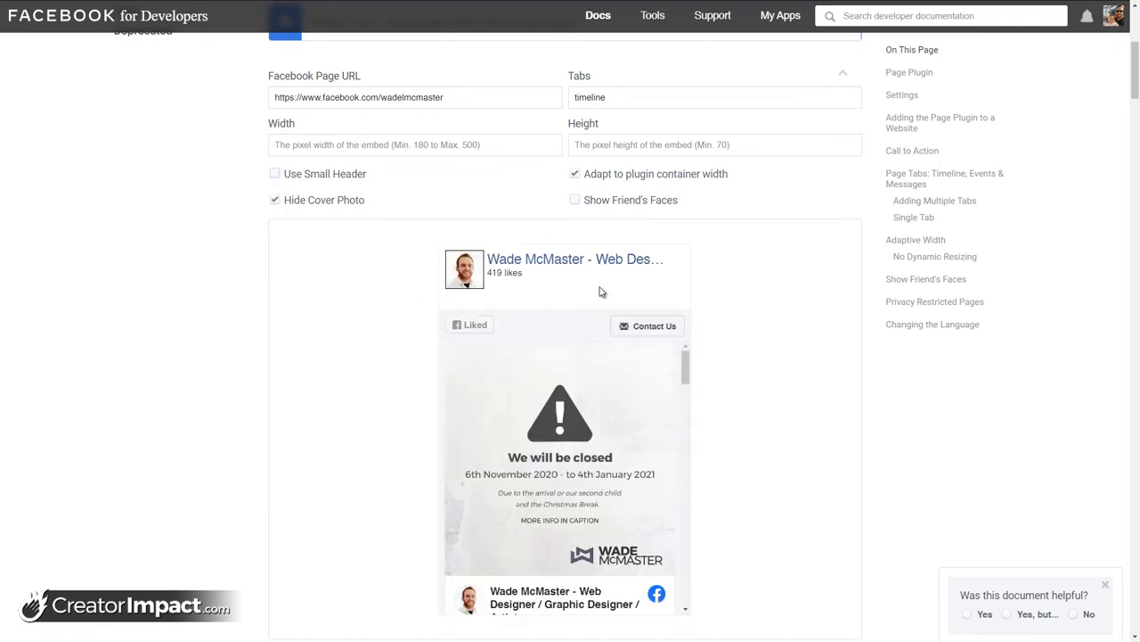
{"action": "left_click", "coordinate": [303, 202]}
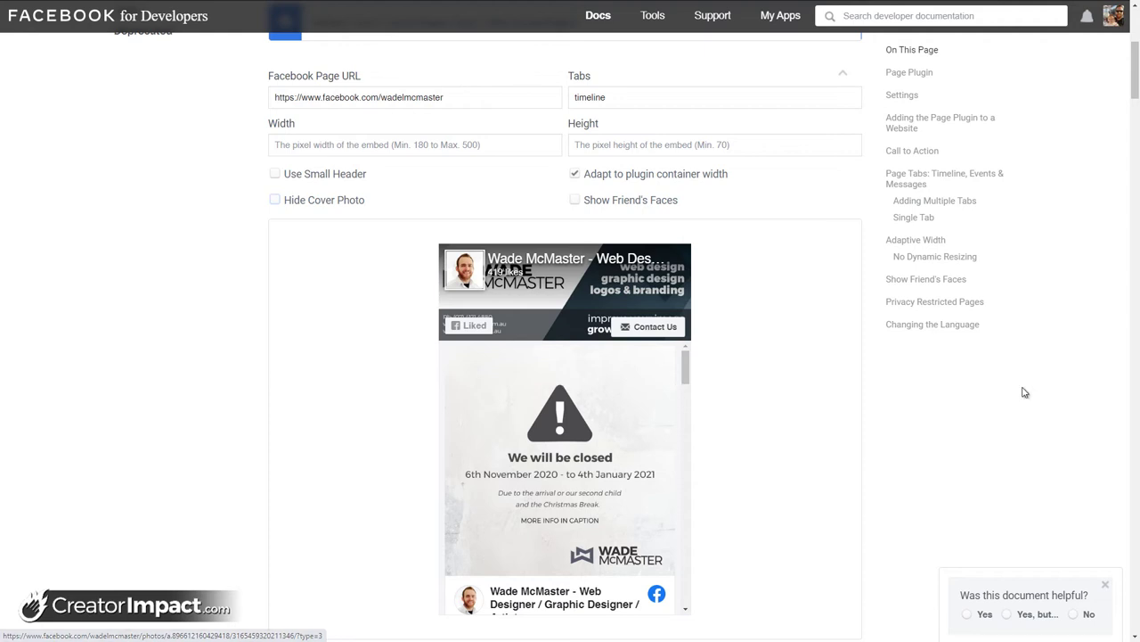
{"action": "scroll", "coordinate": [840, 298], "scroll_direction": "down", "scroll_amount": 2}
{"action": "scroll", "coordinate": [824, 292], "scroll_direction": "up", "scroll_amount": 3}
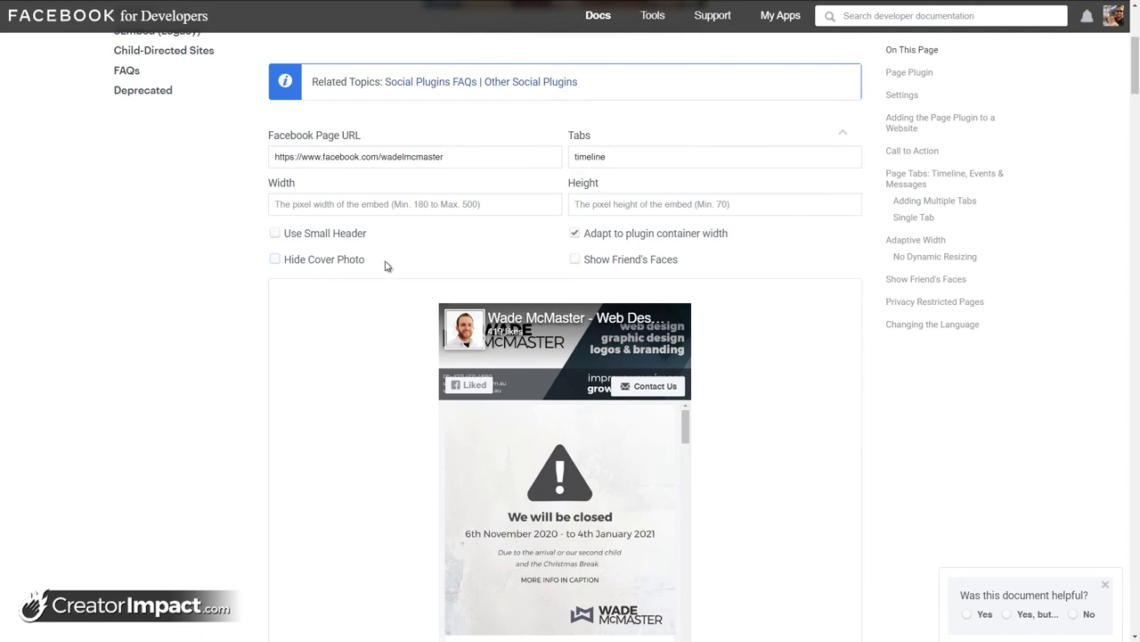
- Set the page plugin's width to 350 and its height to 500 pixels
{"action": "left_click", "coordinate": [510, 208]}
{"action": "type", "text": "350"}
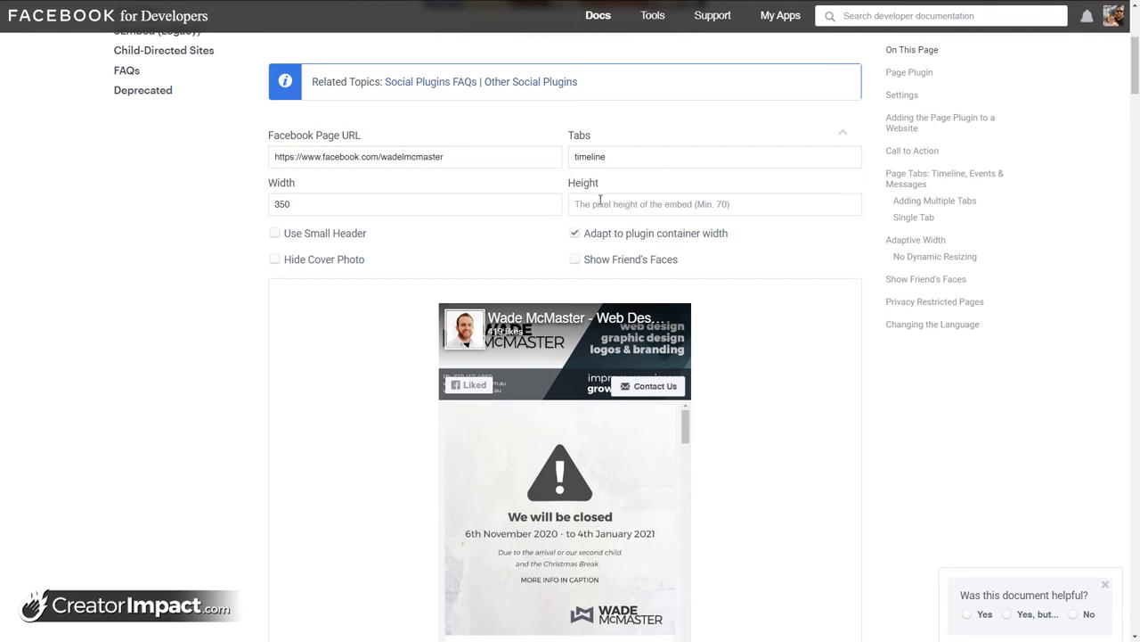
{"action": "left_click", "coordinate": [626, 199]}
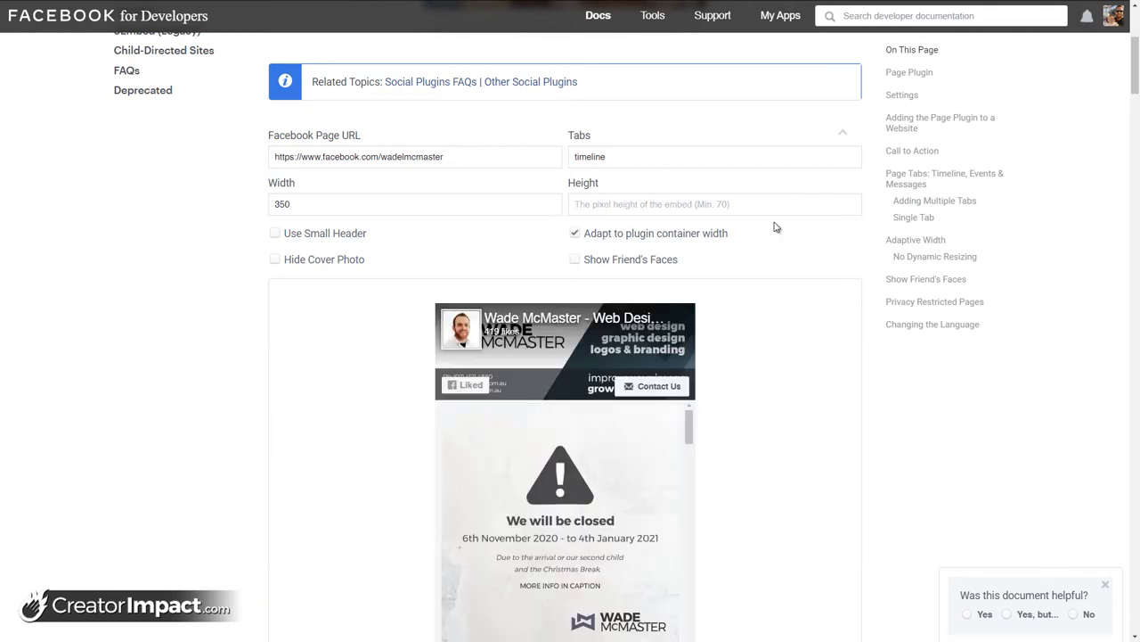
{"action": "type", "text": "500"}
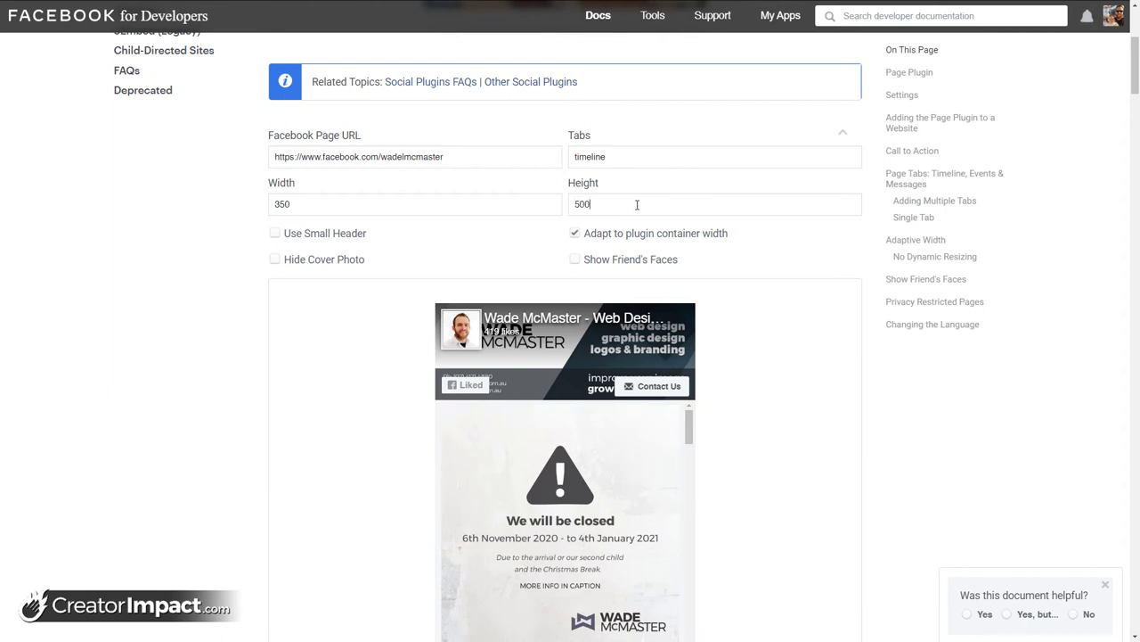
- Try a page plugin height of 1000 and review the taller feed preview
{"action": "left_click_drag", "start_coordinate": [637, 204], "coordinate": [496, 202]}
{"action": "type", "text": "1000"}
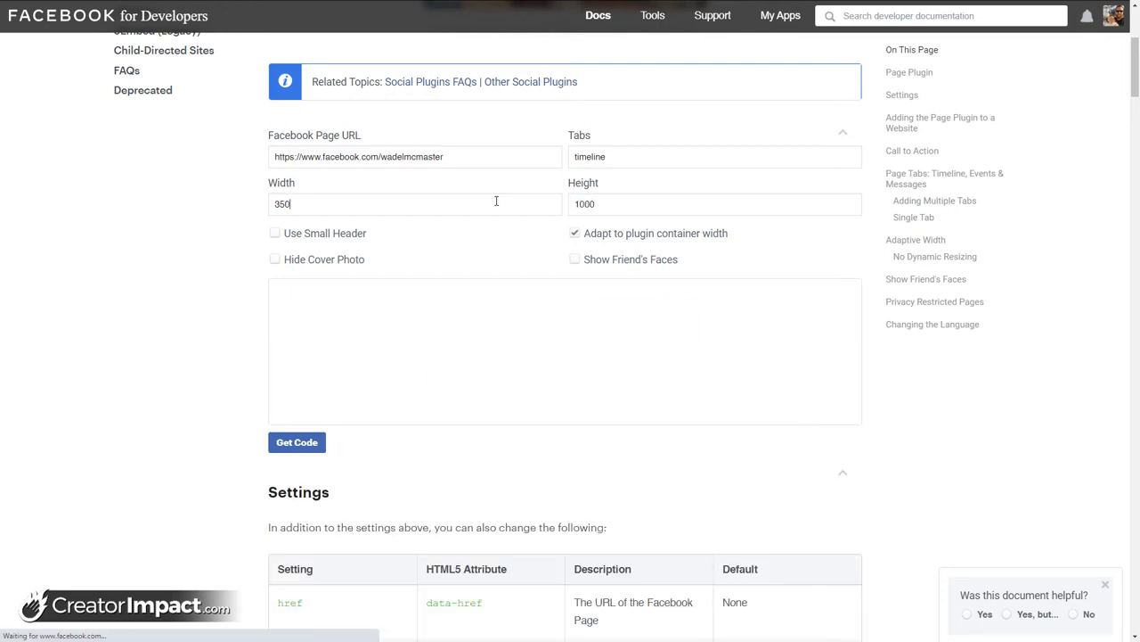
{"action": "scroll", "coordinate": [499, 223], "scroll_direction": "down", "scroll_amount": 5}
{"action": "scroll", "coordinate": [563, 260], "scroll_direction": "down", "scroll_amount": 2}
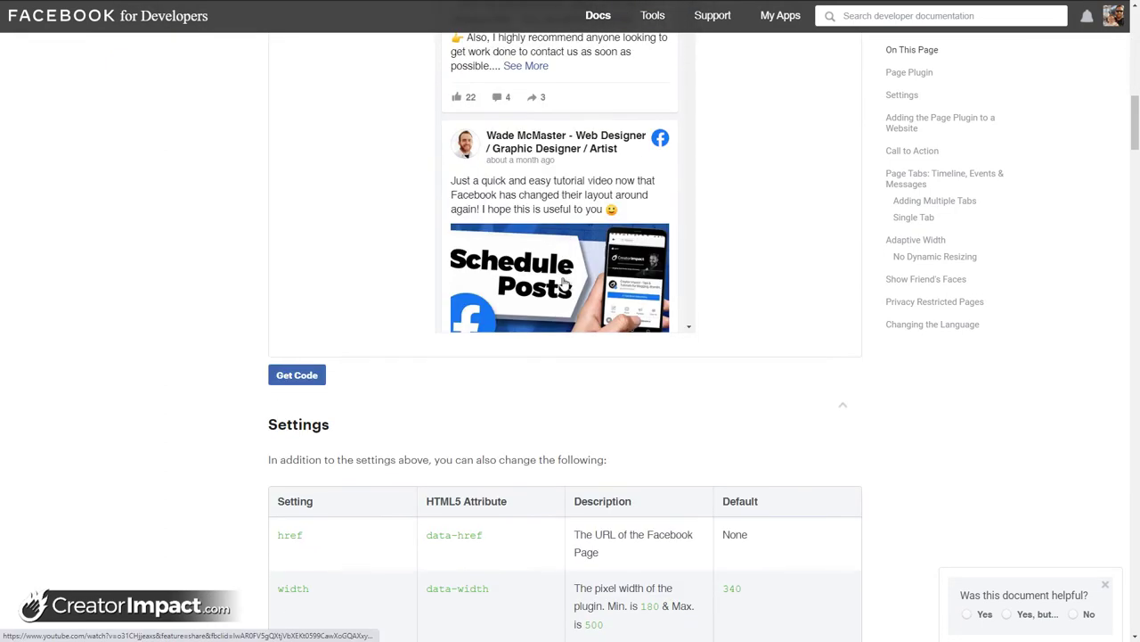
{"action": "scroll", "coordinate": [563, 356], "scroll_direction": "up", "scroll_amount": 6}
{"action": "scroll", "coordinate": [757, 467], "scroll_direction": "down", "scroll_amount": 6}
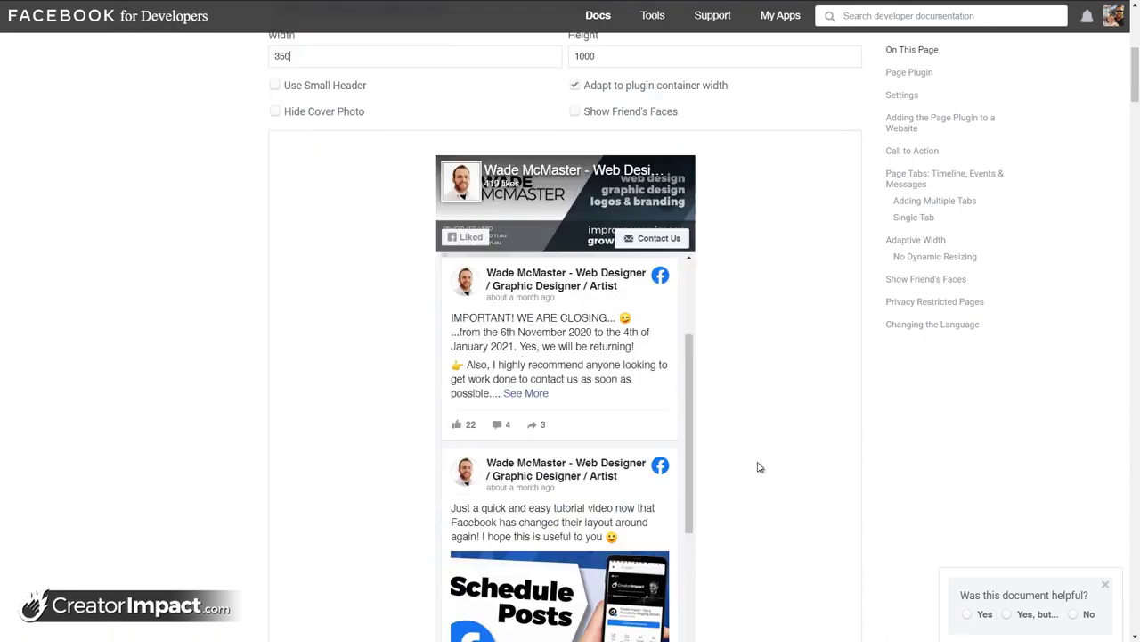
{"action": "scroll", "coordinate": [759, 467], "scroll_direction": "up", "scroll_amount": 4}
{"action": "scroll", "coordinate": [739, 401], "scroll_direction": "up", "scroll_amount": 4}
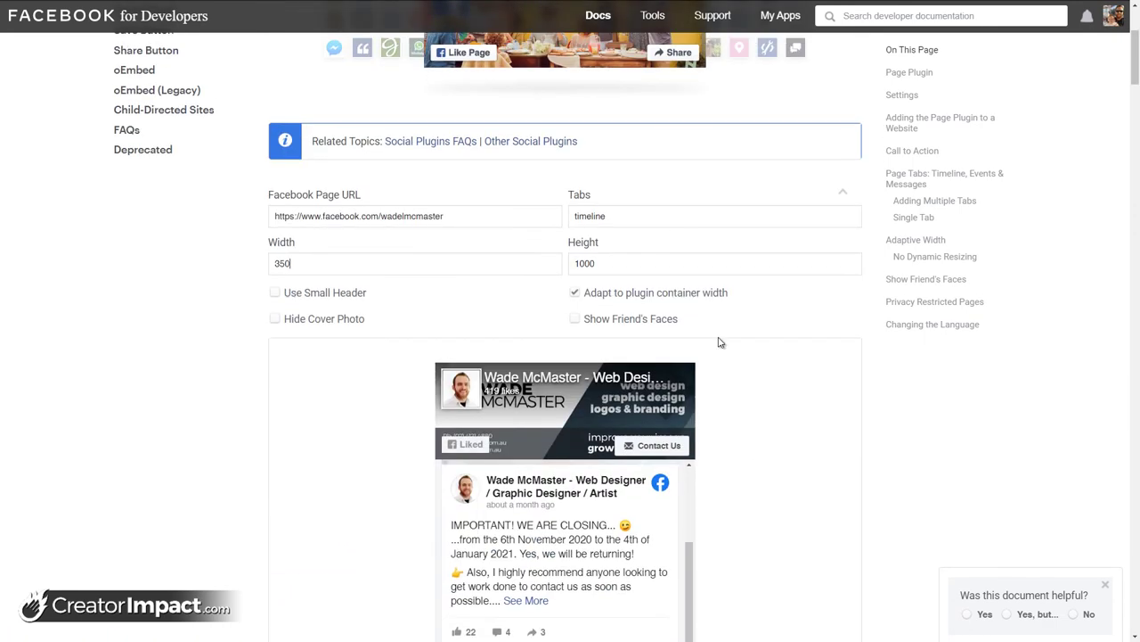
- Set the page plugin's height to 500 again and refresh the preview
{"action": "double_click", "coordinate": [610, 264]}
{"action": "type", "text": "50"}
{"action": "left_click", "coordinate": [428, 265]}
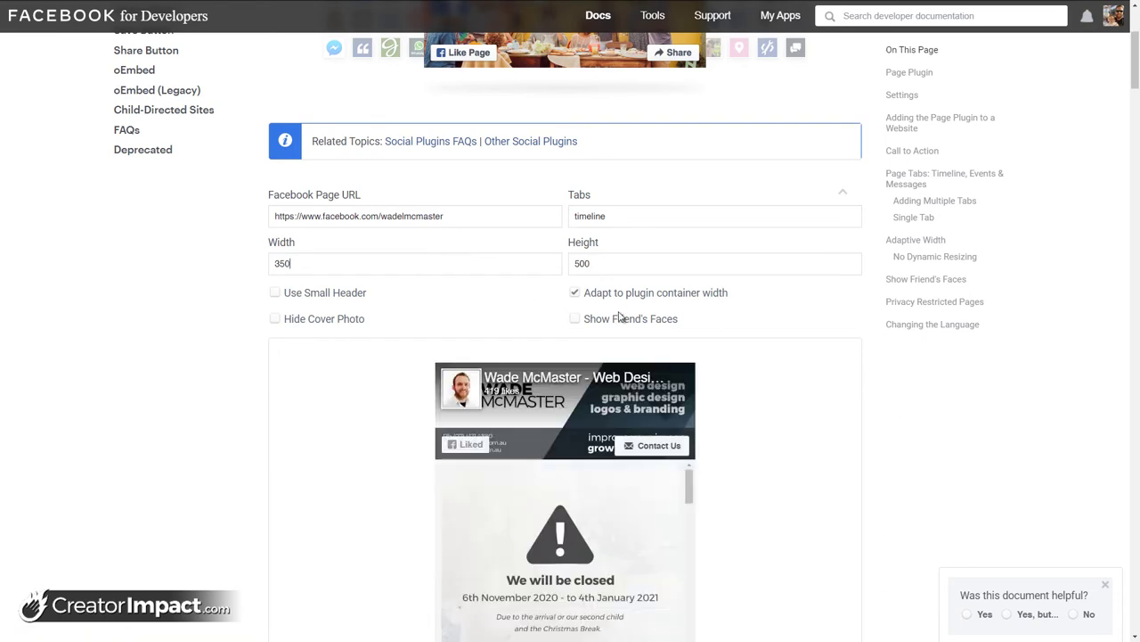
- Review the feed preview and read through the Settings table of additional plugin attributes
{"action": "scroll", "coordinate": [837, 419], "scroll_direction": "down", "scroll_amount": 2}
{"action": "left_click_drag", "start_coordinate": [690, 312], "coordinate": [769, 229]}
{"action": "scroll", "coordinate": [820, 395], "scroll_direction": "up", "scroll_amount": 3}
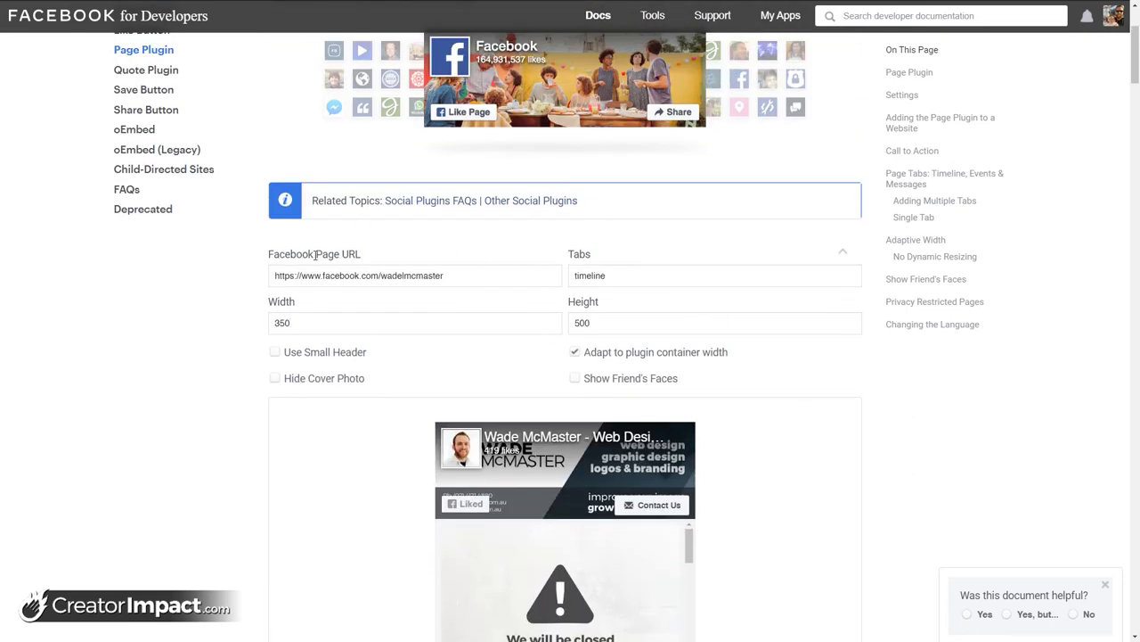
{"action": "scroll", "coordinate": [552, 262], "scroll_direction": "down", "scroll_amount": 3}
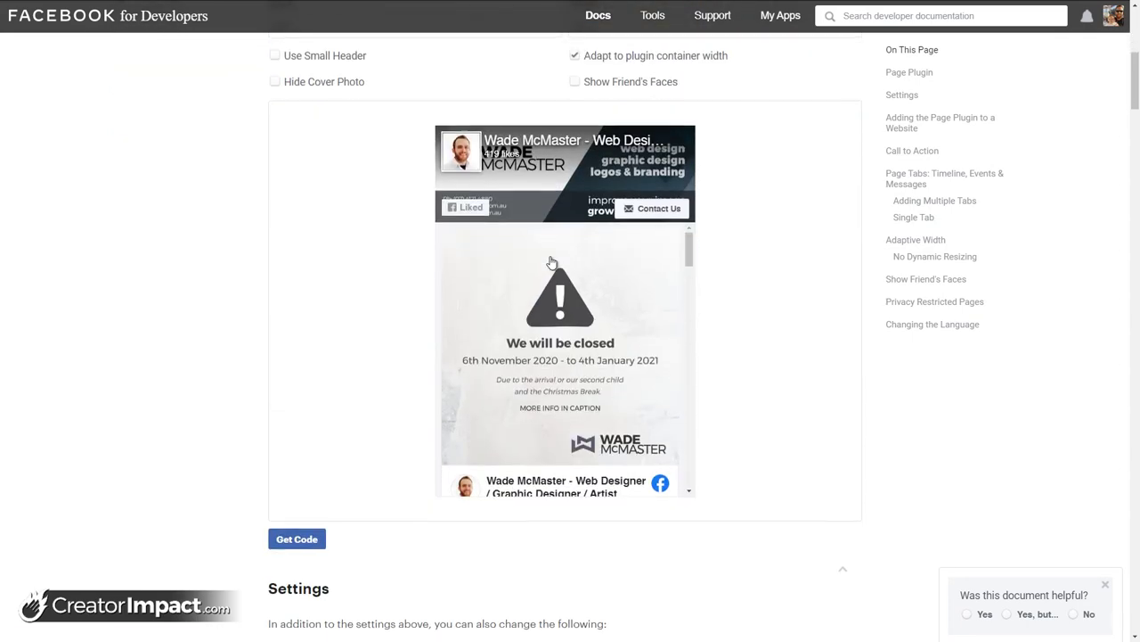
{"action": "scroll", "coordinate": [552, 262], "scroll_direction": "down", "scroll_amount": 1}
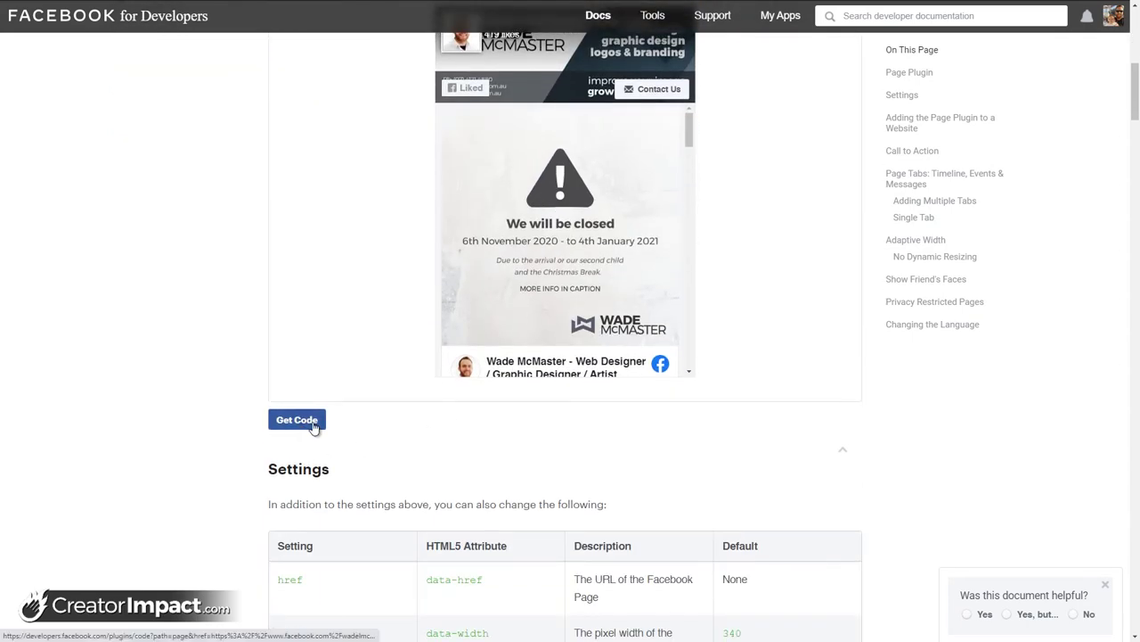
{"action": "scroll", "coordinate": [303, 422], "scroll_direction": "down", "scroll_amount": 2}
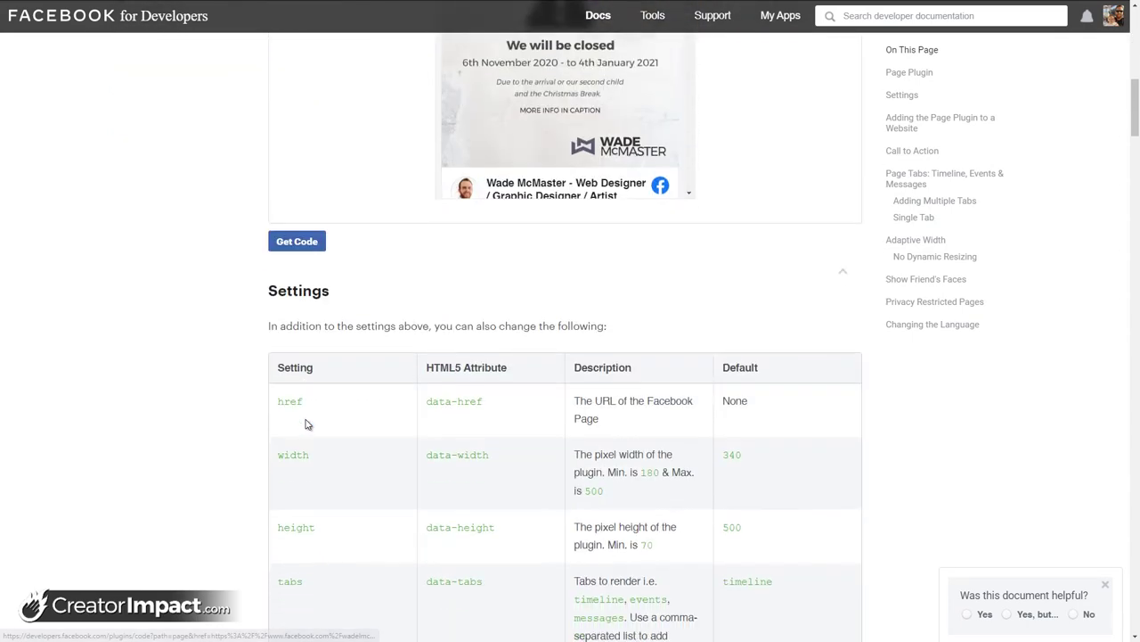
{"action": "scroll", "coordinate": [282, 422], "scroll_direction": "down", "scroll_amount": 1}
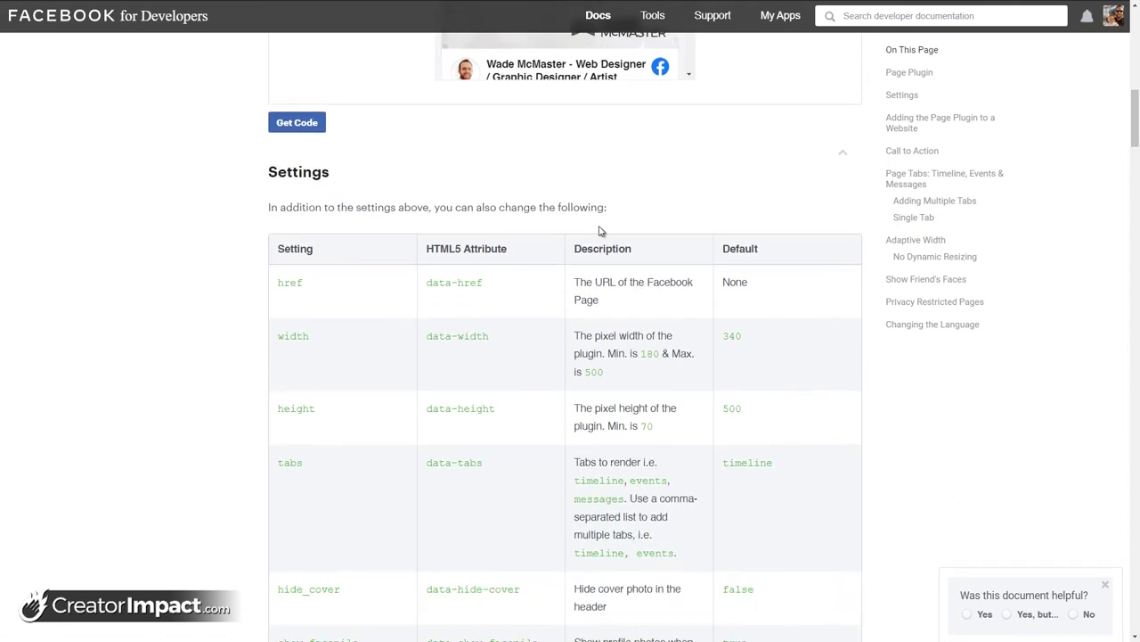
{"action": "scroll", "coordinate": [450, 405], "scroll_direction": "up", "scroll_amount": 2}
{"action": "scroll", "coordinate": [457, 417], "scroll_direction": "down", "scroll_amount": 3}
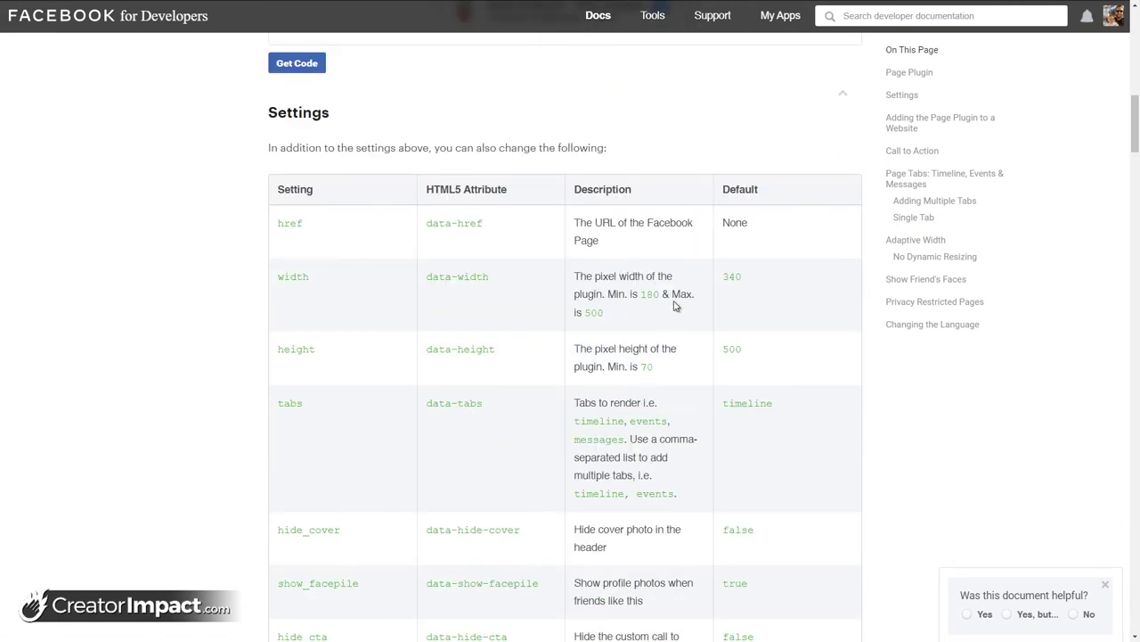
{"action": "scroll", "coordinate": [326, 557], "scroll_direction": "down", "scroll_amount": 4}
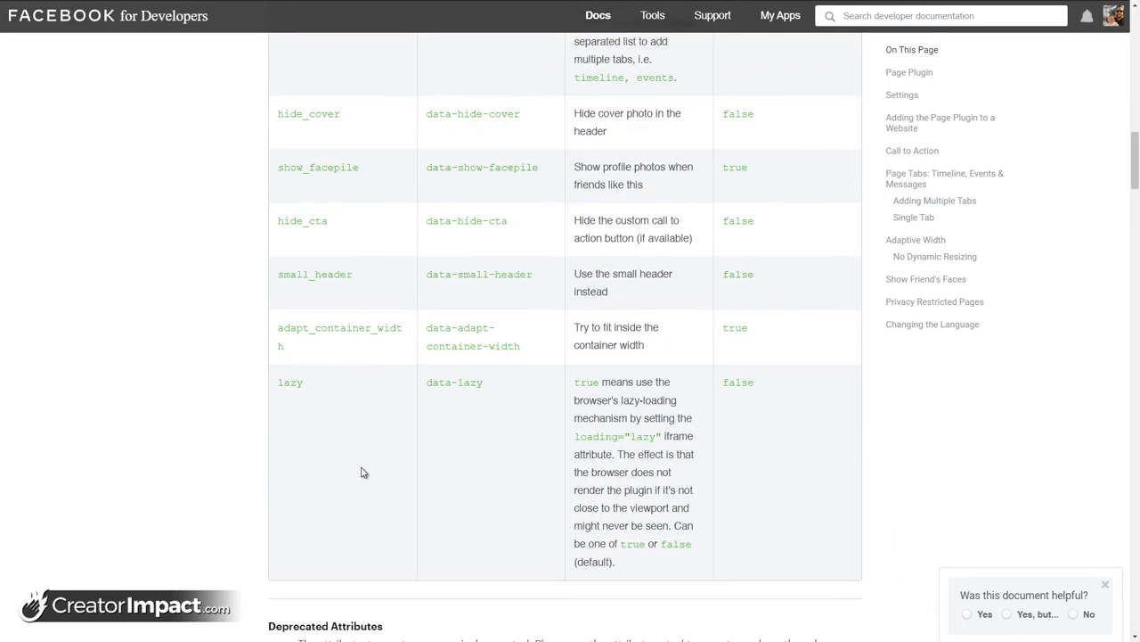
{"action": "scroll", "coordinate": [369, 483], "scroll_direction": "up", "scroll_amount": 7}
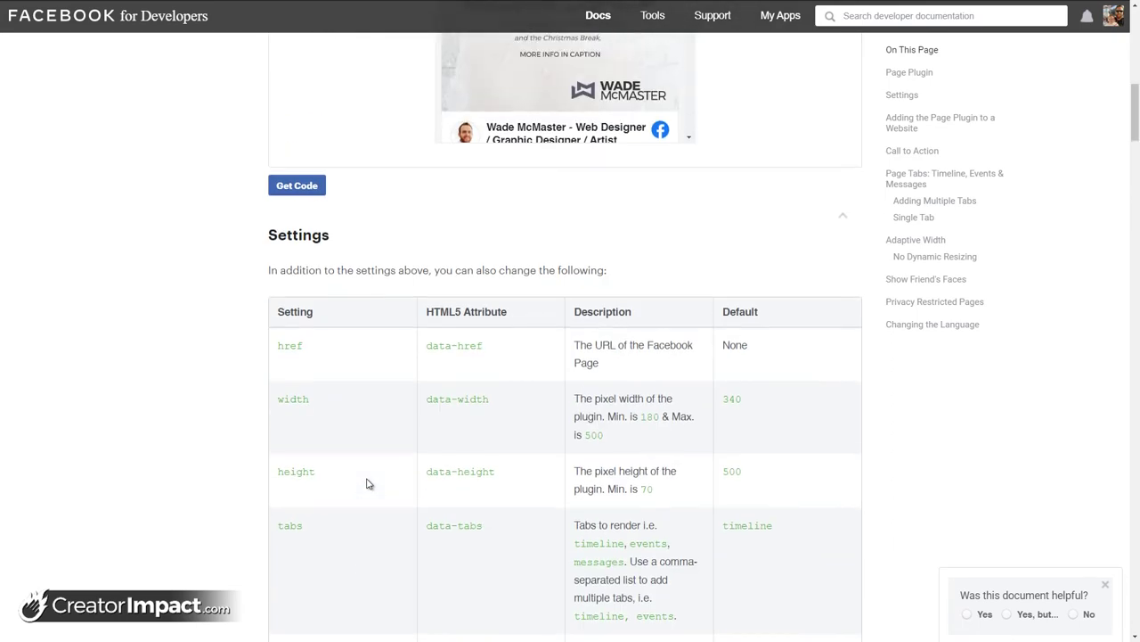
- Generate the plugin's embed code and copy the Step 2 JavaScript SDK snippet
{"action": "scroll", "coordinate": [369, 483], "scroll_direction": "up", "scroll_amount": 2}
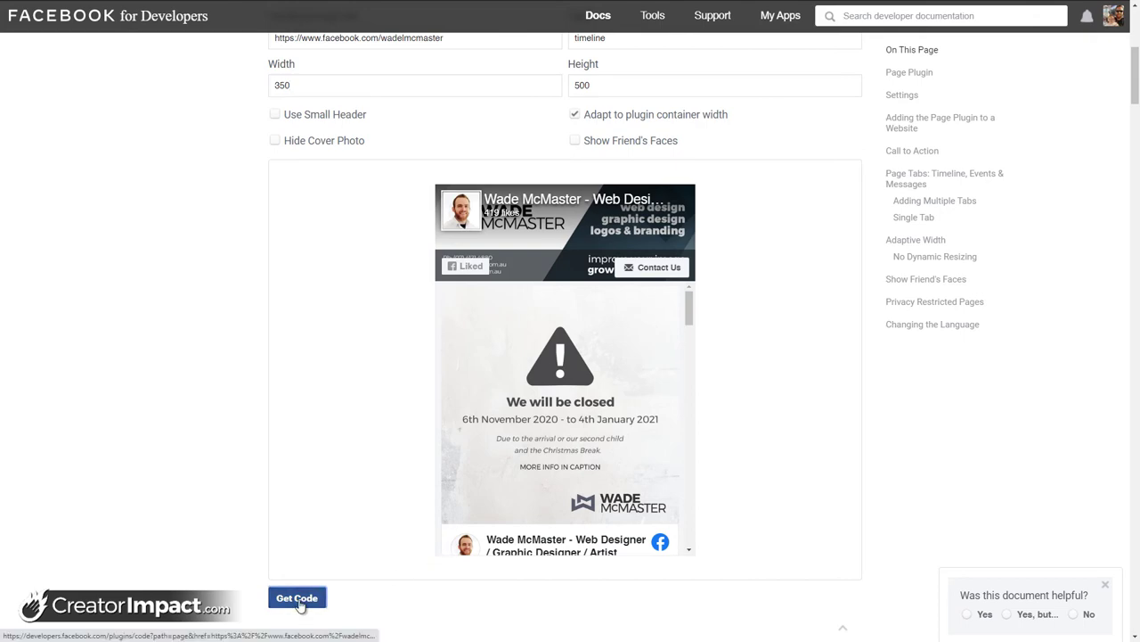
{"action": "left_click", "coordinate": [301, 603]}
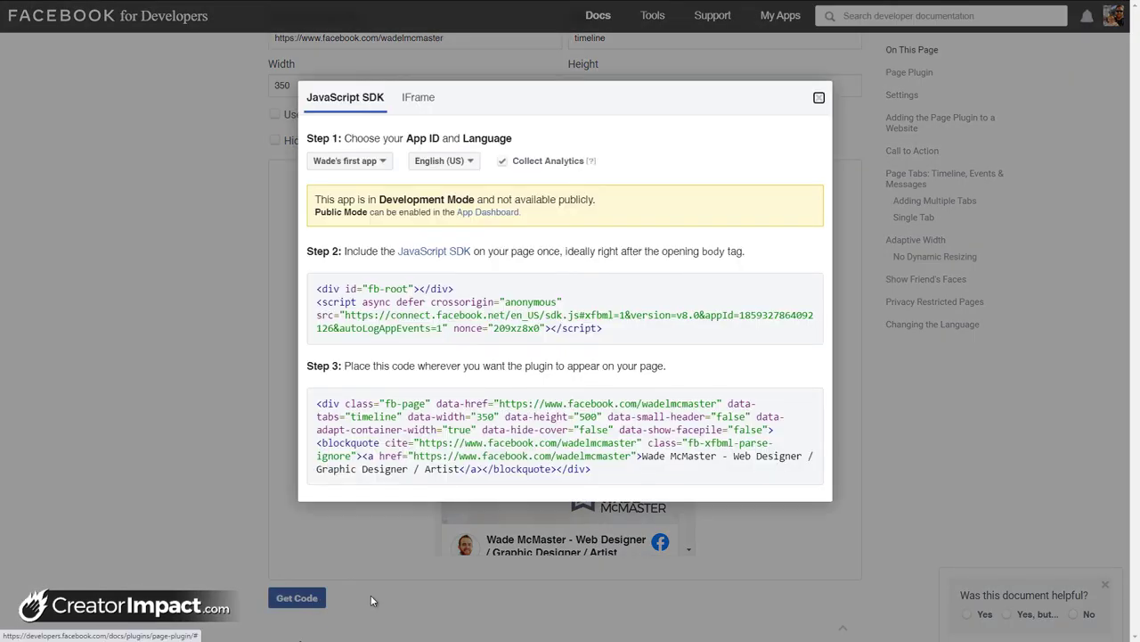
{"action": "left_click", "coordinate": [470, 294]}
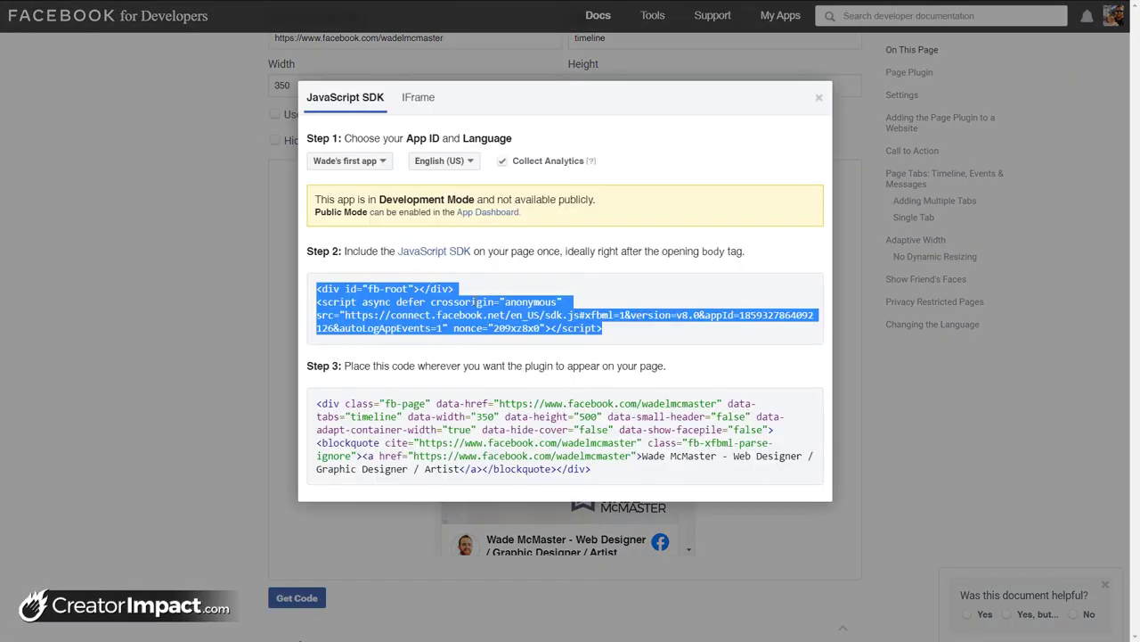
{"action": "right_click", "coordinate": [475, 305]}
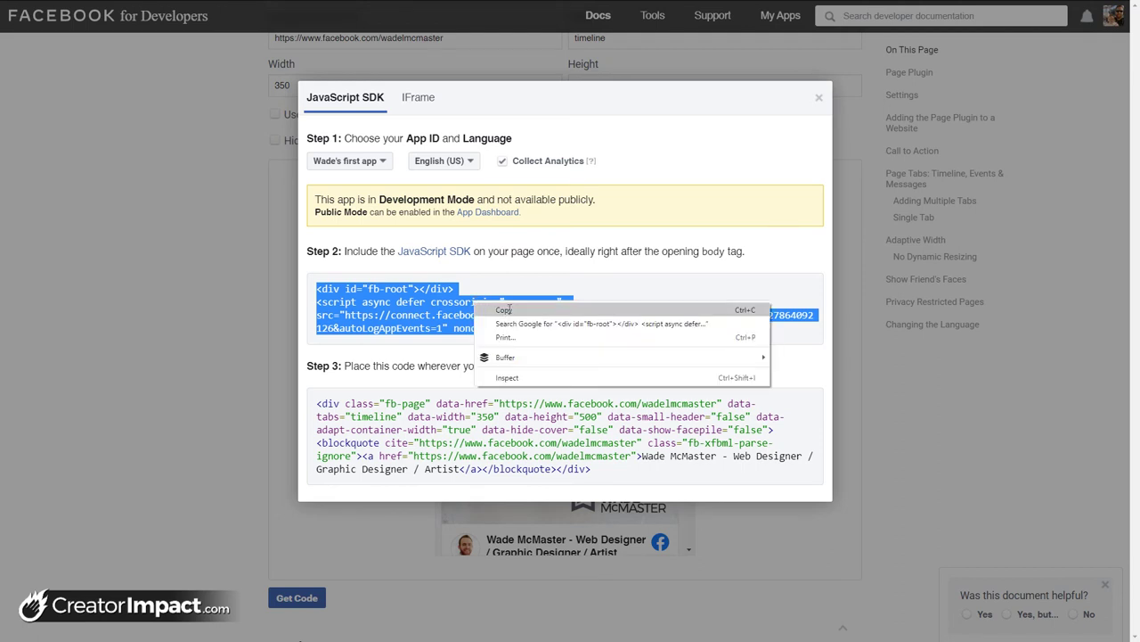
{"action": "left_click", "coordinate": [511, 311]}
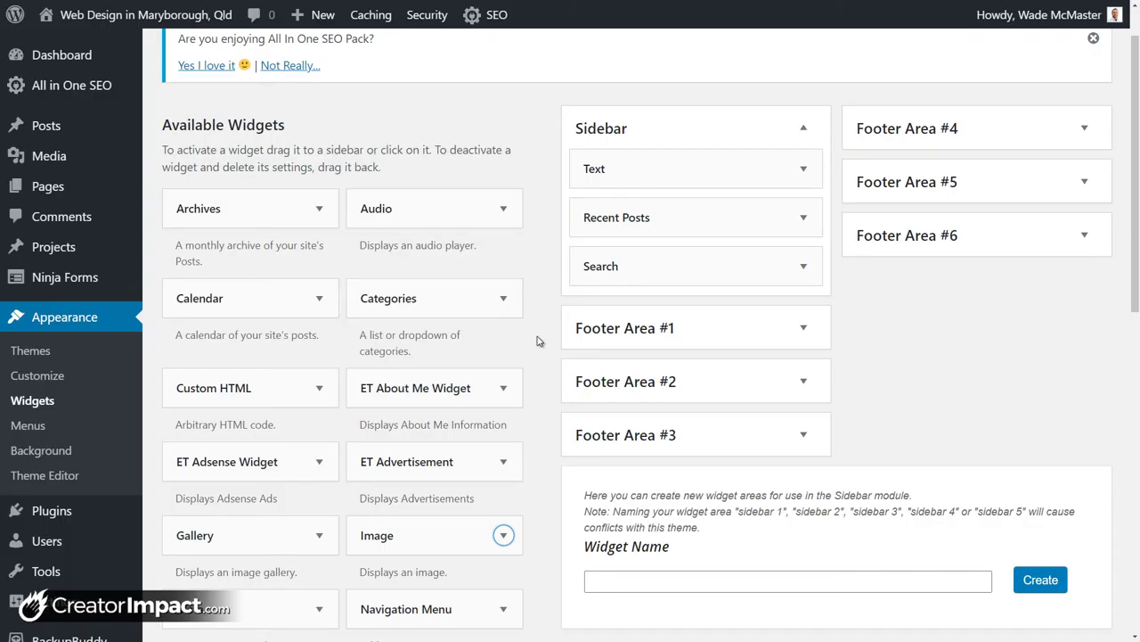
- In the WordPress Widgets page, add a Custom HTML widget to the Sidebar between the Text and Recent Posts widgets
{"action": "scroll", "coordinate": [326, 354], "scroll_direction": "down", "scroll_amount": 1}
{"action": "scroll", "coordinate": [326, 354], "scroll_direction": "down", "scroll_amount": 5}
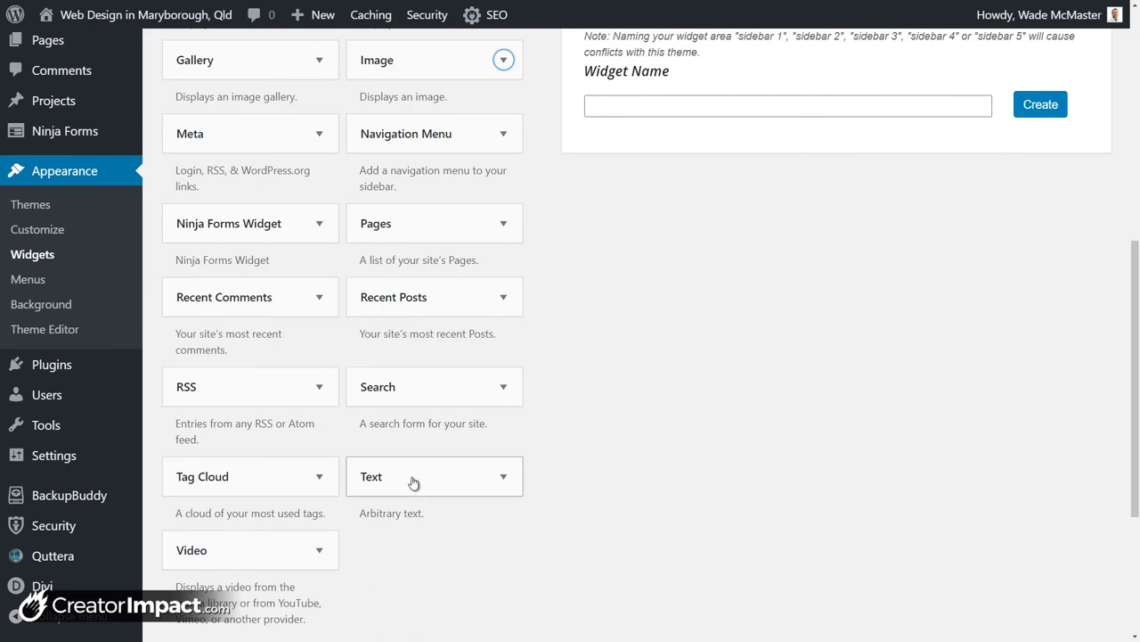
{"action": "scroll", "coordinate": [412, 482], "scroll_direction": "up", "scroll_amount": 5}
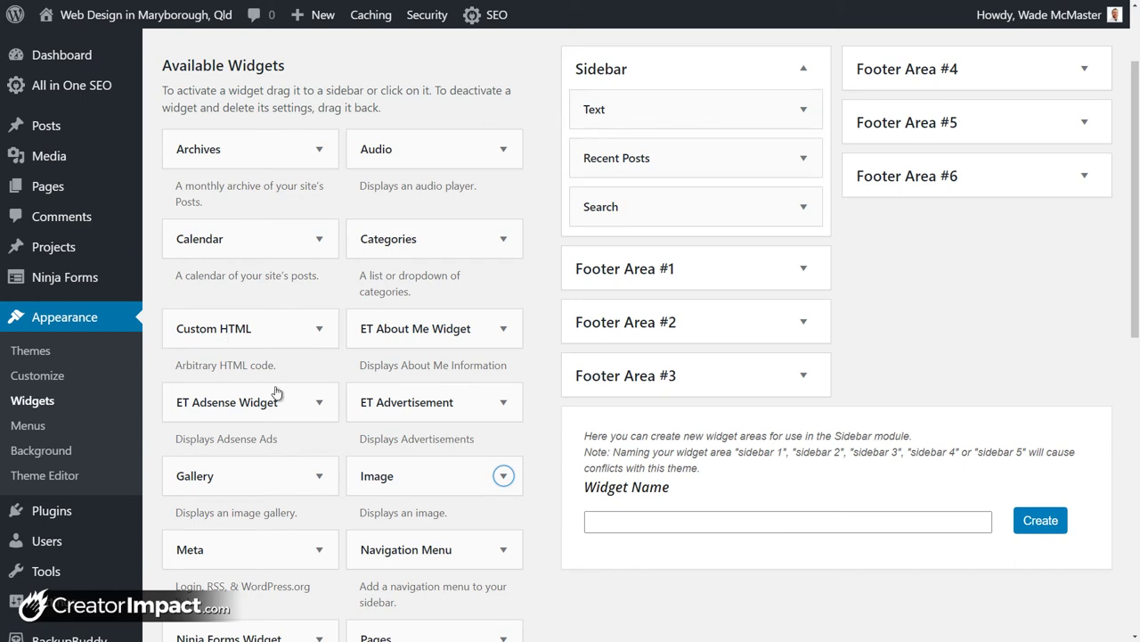
{"action": "left_click_drag", "start_coordinate": [237, 341], "coordinate": [659, 173]}
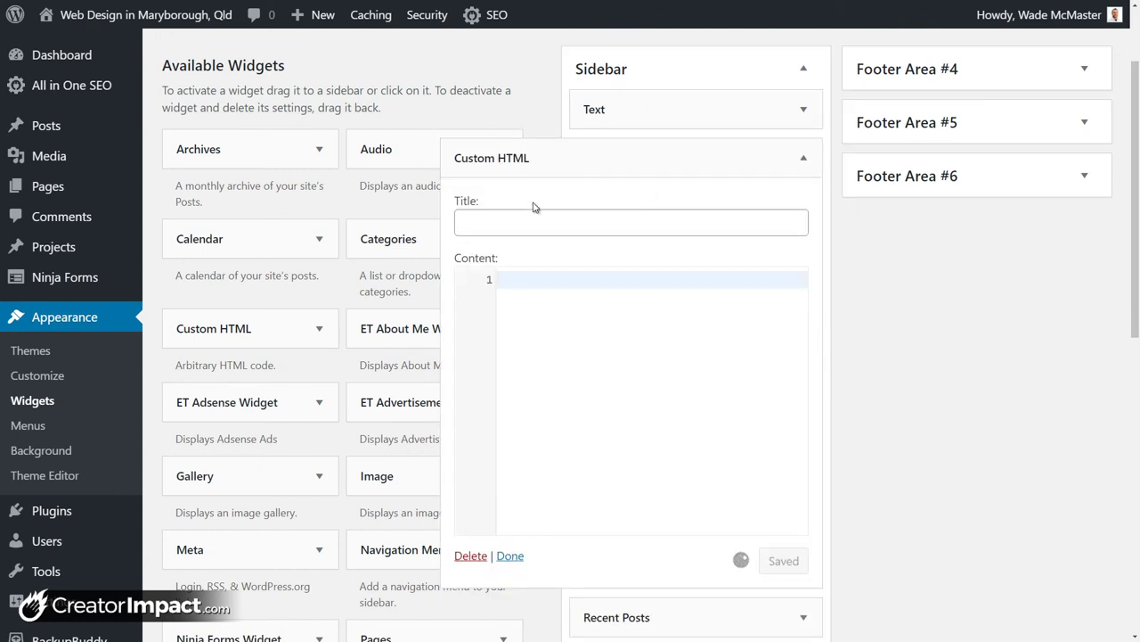
- Title the Custom HTML widget "Find us on Facebook" and paste the copied SDK snippet as its content
{"action": "left_click", "coordinate": [500, 226]}
{"action": "type", "text": "Fin"}
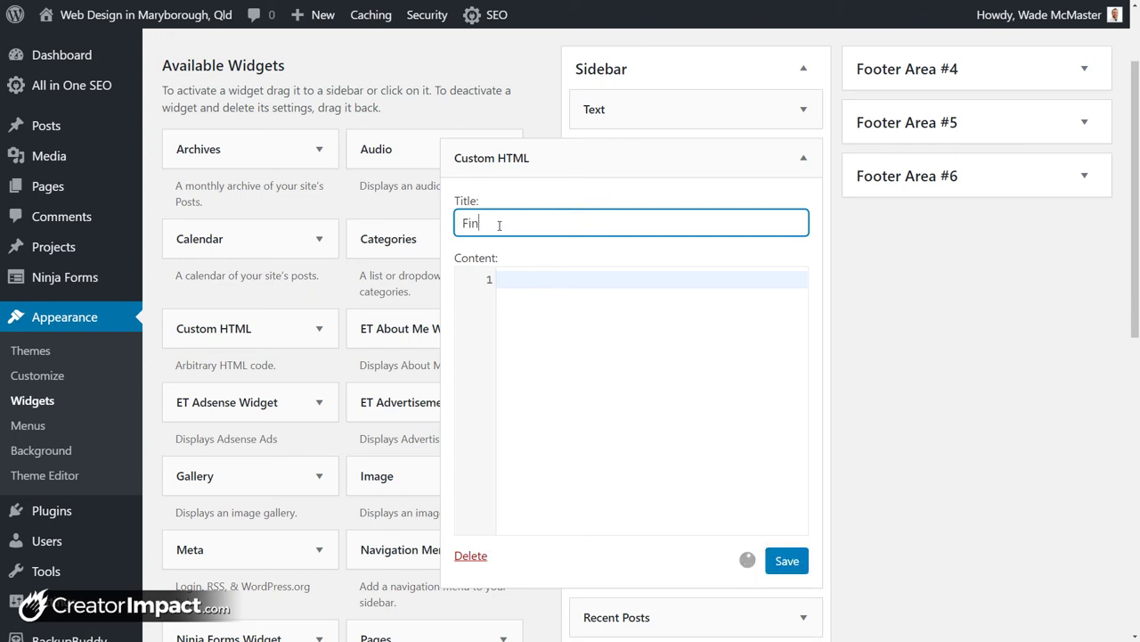
{"action": "type", "text": "d us on Facebook"}
{"action": "left_click", "coordinate": [517, 283]}
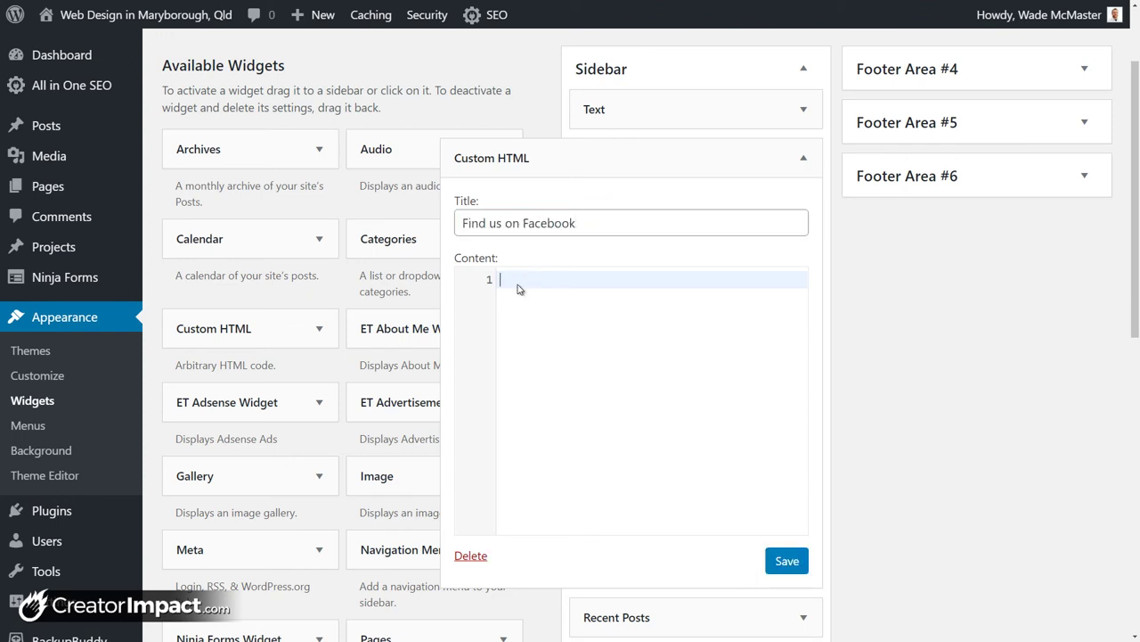
{"action": "right_click", "coordinate": [519, 285]}
{"action": "left_click", "coordinate": [548, 375]}
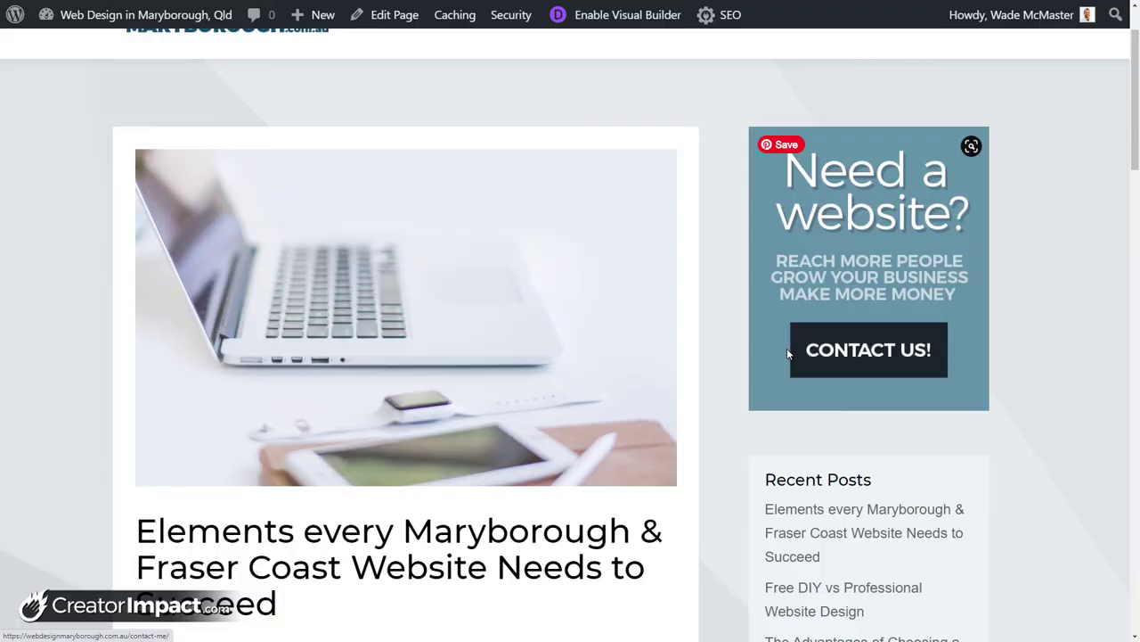
- Copy the Step 3 plugin code from Facebook for Developers, paste it below the SDK script in the Custom HTML widget, and save the widget
{"action": "left_click", "coordinate": [789, 349]}
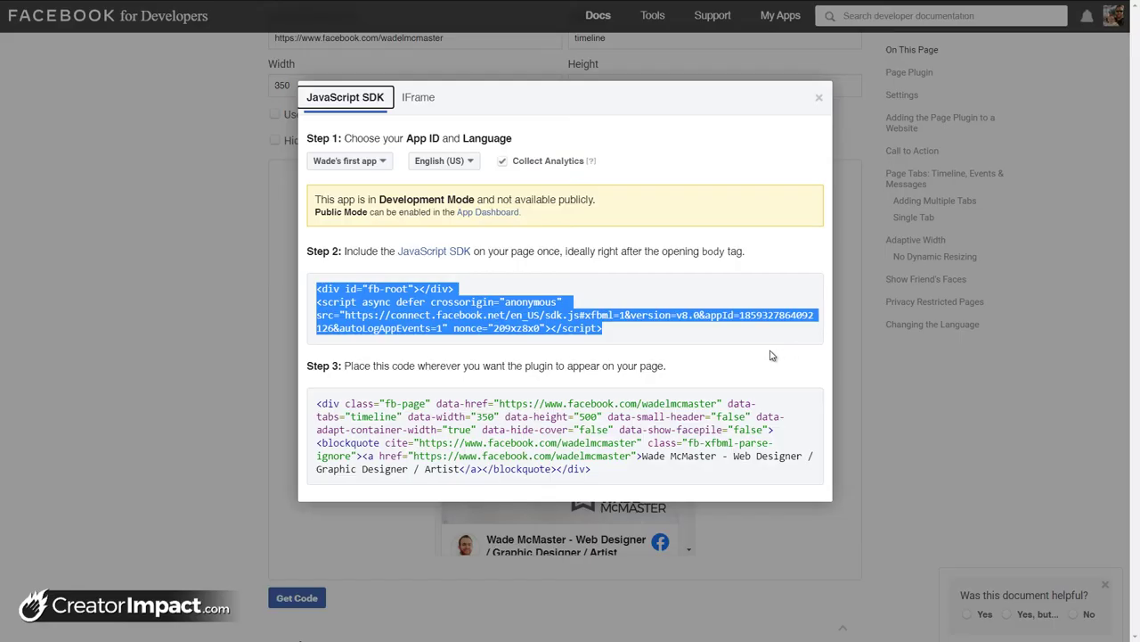
{"action": "left_click", "coordinate": [591, 404]}
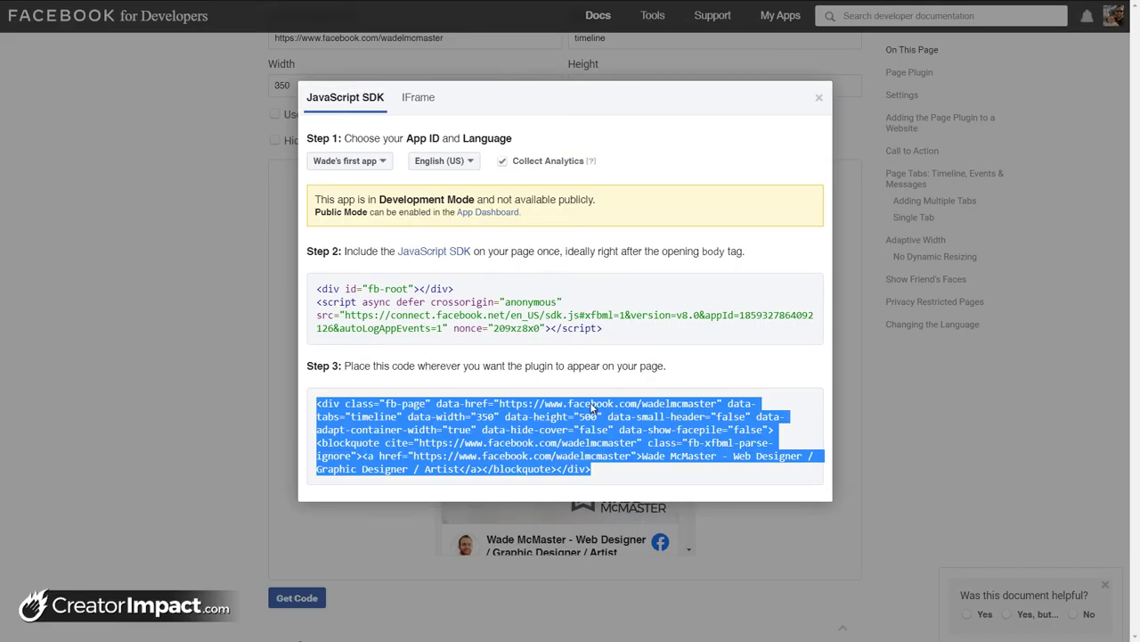
{"action": "right_click", "coordinate": [662, 397]}
{"action": "left_click", "coordinate": [686, 407]}
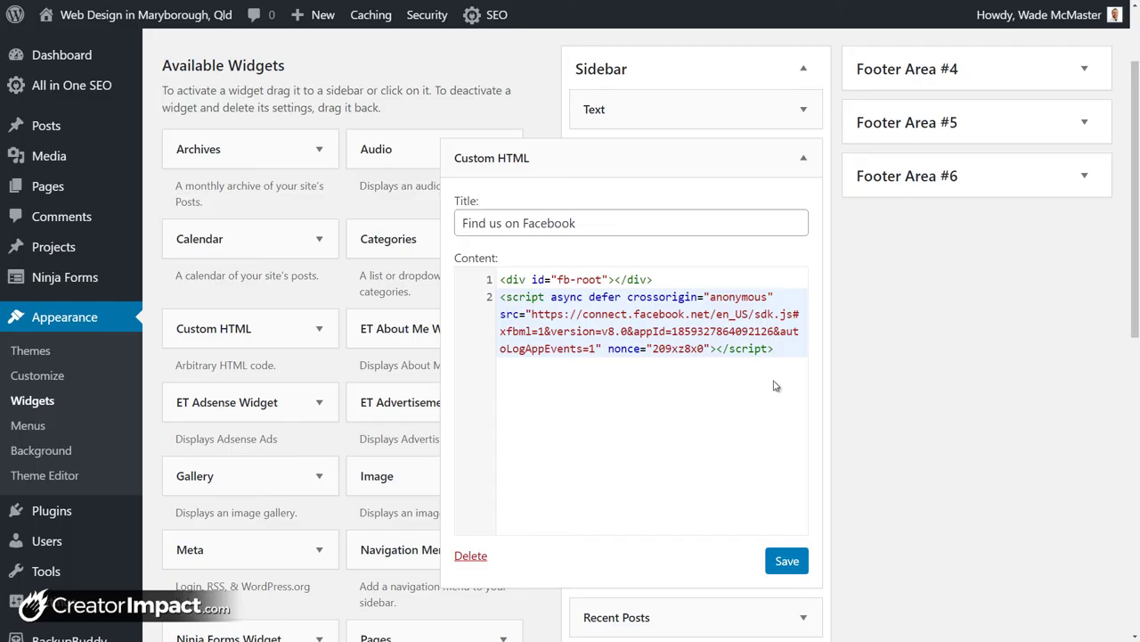
{"action": "key", "text": "ctrl+v"}
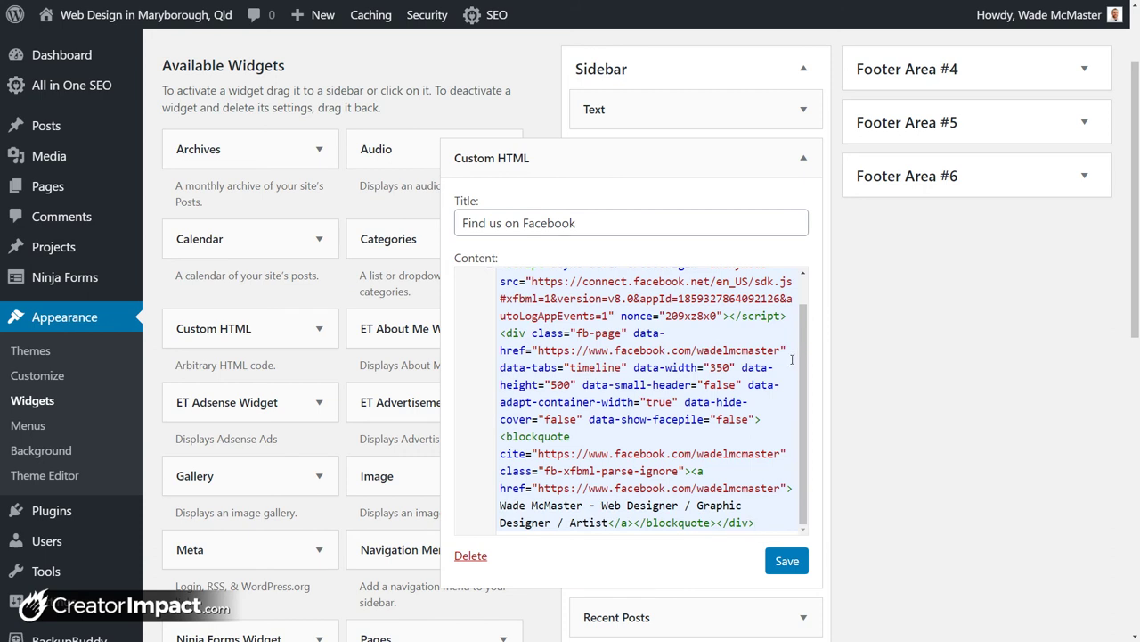
{"action": "left_click", "coordinate": [782, 563]}
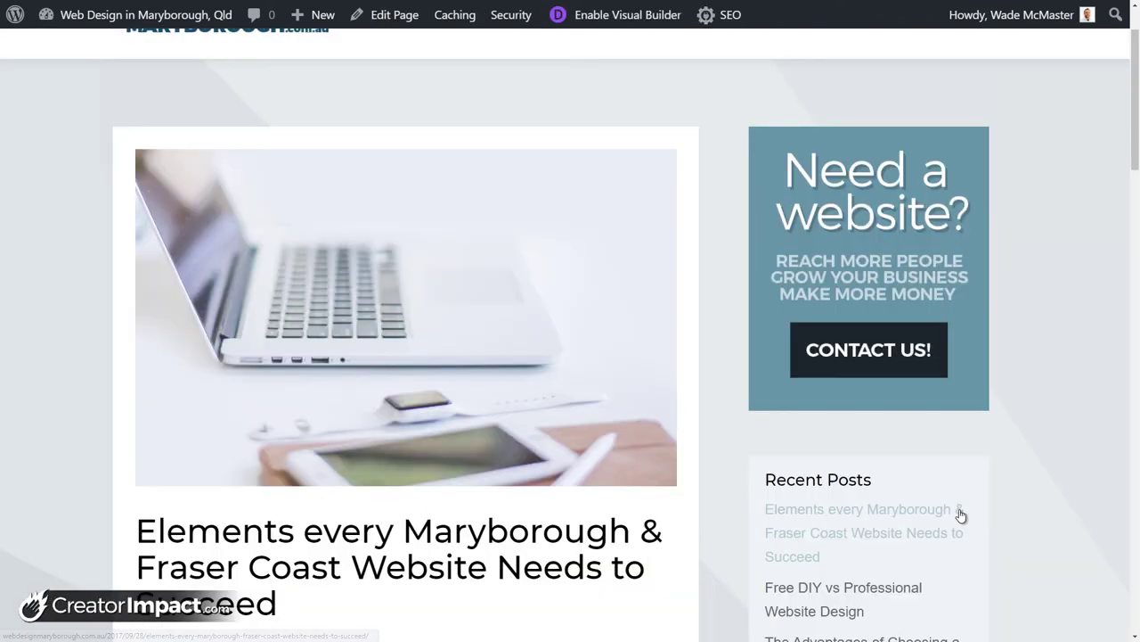
- Reload the website's blog page and check how the embedded Facebook feed displays in the sidebar
{"action": "key", "text": "ctrl+Tab"}
{"action": "left_click", "coordinate": [960, 515]}
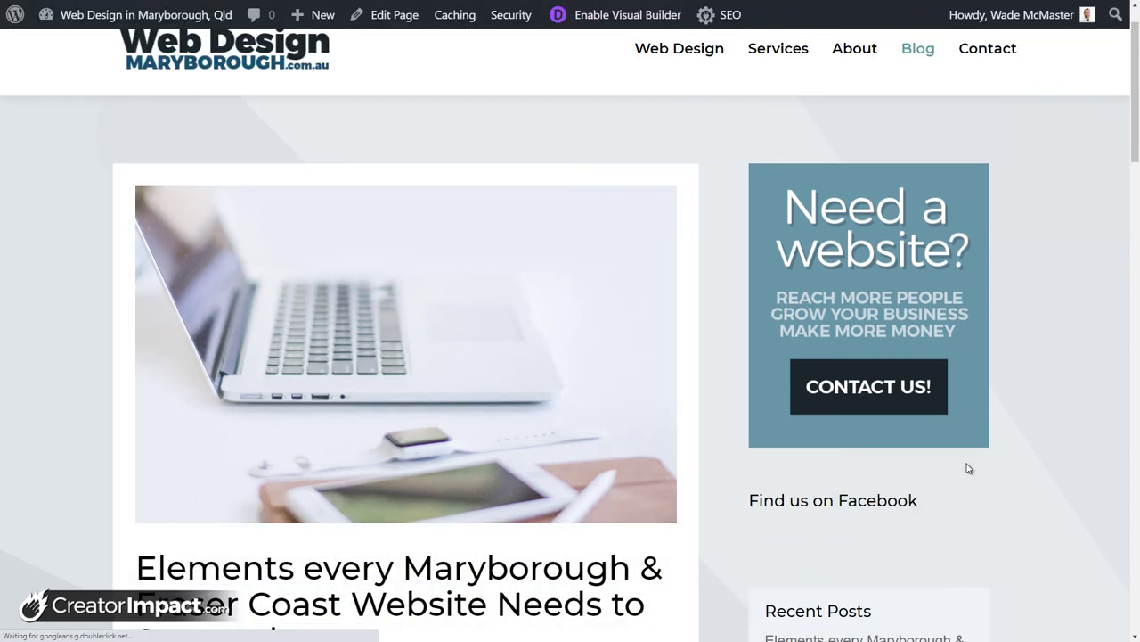
{"action": "scroll", "coordinate": [989, 325], "scroll_direction": "down", "scroll_amount": 3}
{"action": "scroll", "coordinate": [1014, 342], "scroll_direction": "down", "scroll_amount": 1}
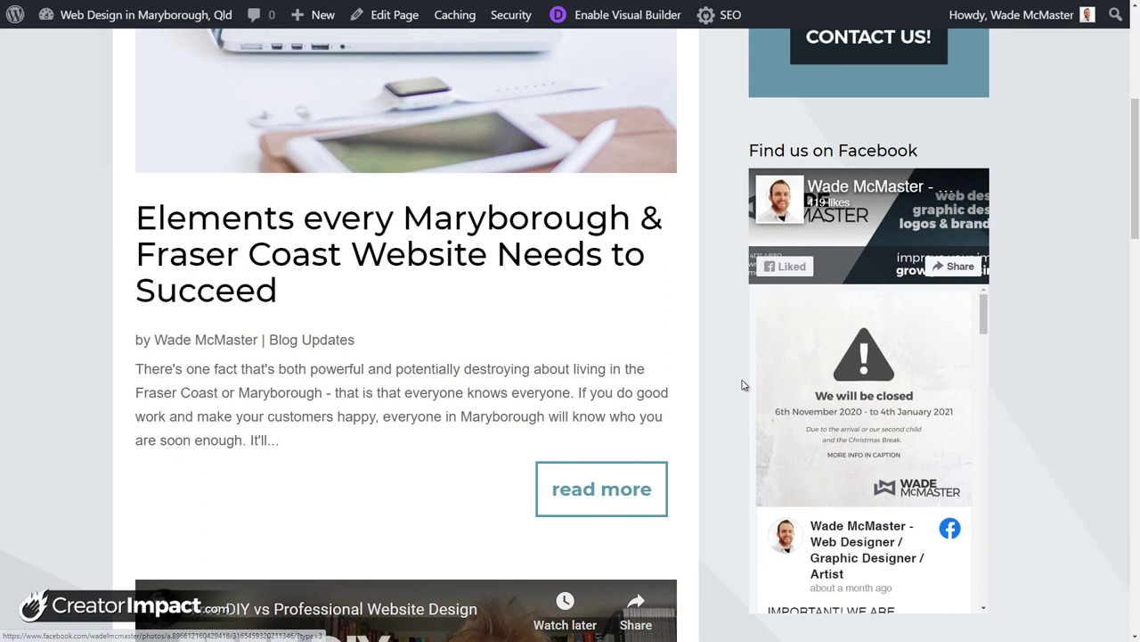
{"action": "scroll", "coordinate": [826, 408], "scroll_direction": "down", "scroll_amount": 1}
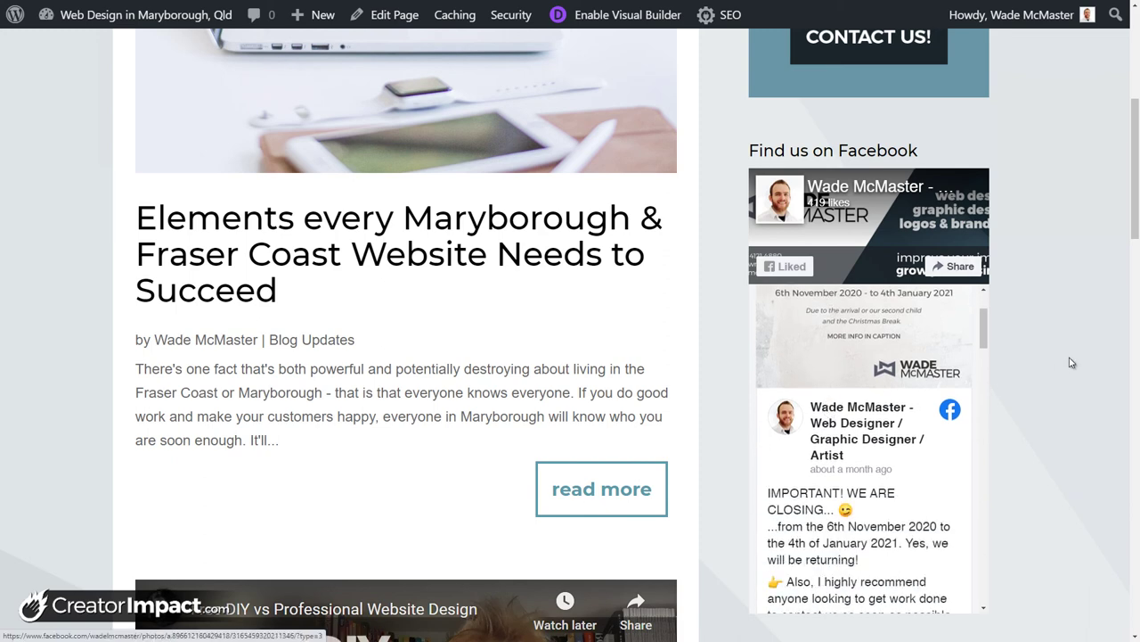
{"action": "scroll", "coordinate": [1071, 365], "scroll_direction": "down", "scroll_amount": 2}
{"action": "scroll", "coordinate": [1071, 398], "scroll_direction": "up", "scroll_amount": 2}
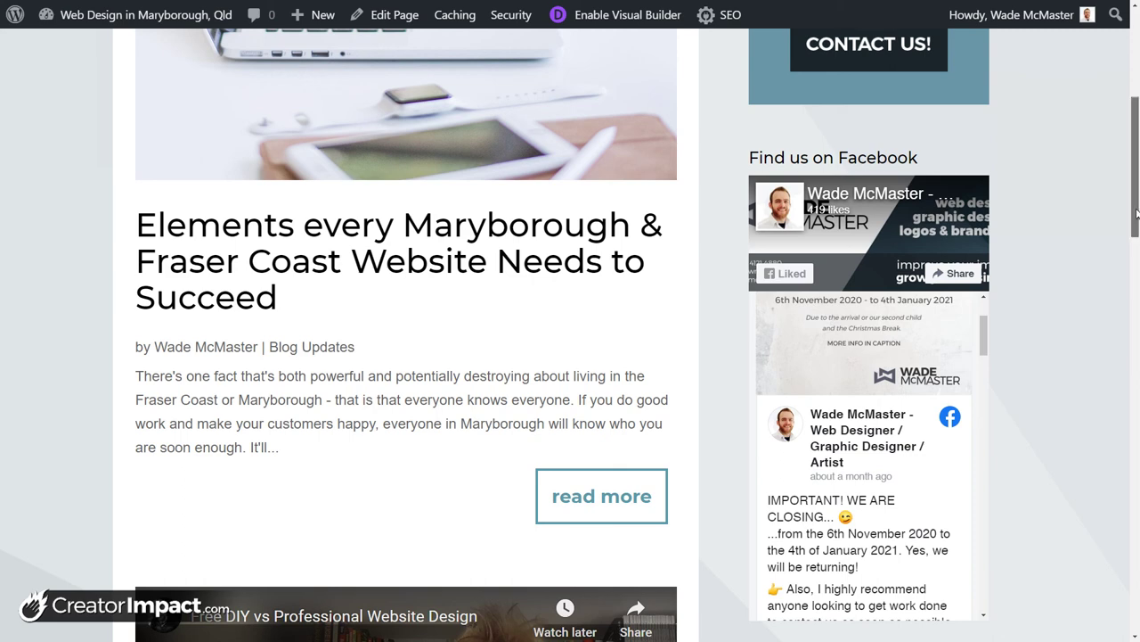
{"action": "left_click_drag", "start_coordinate": [1137, 221], "coordinate": [1137, 182]}
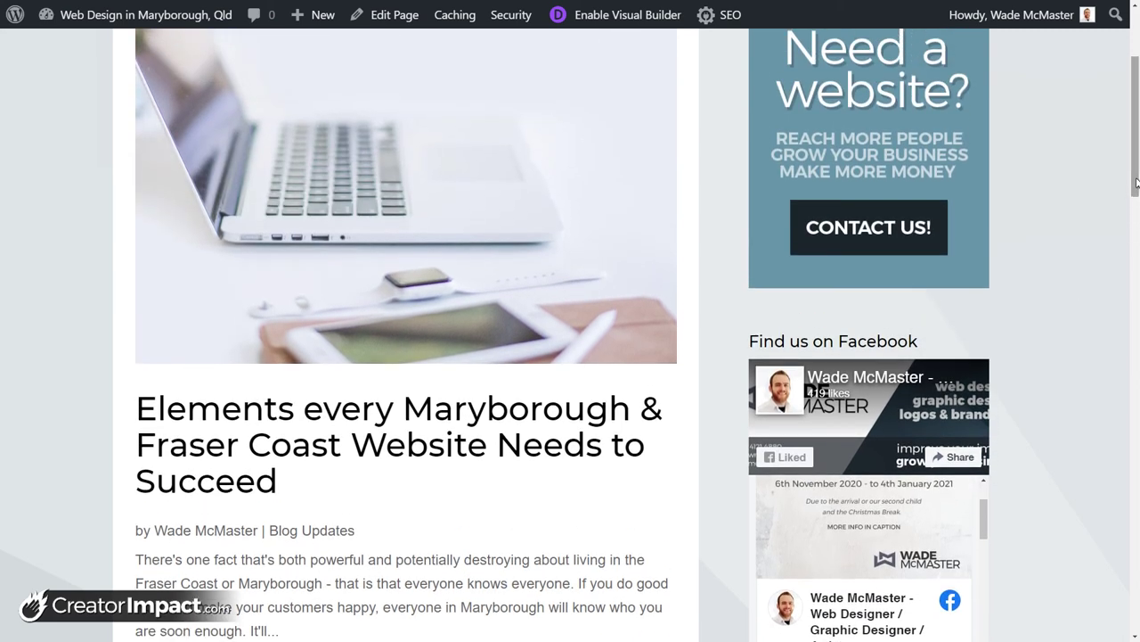